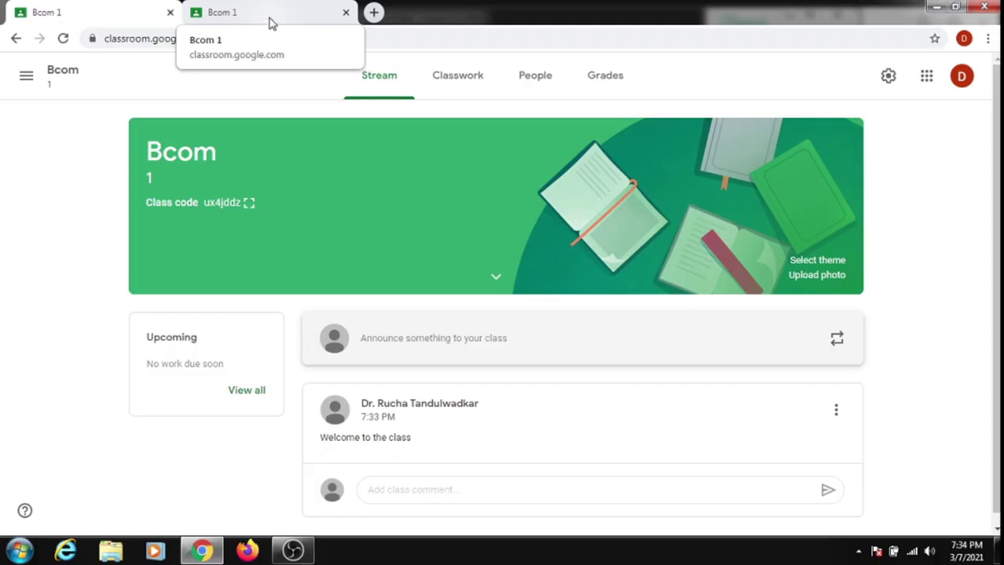
# Step: View the Bcom class from the student account, expand its banner details, and return to the teacher's view
pyautogui.click(269, 21)
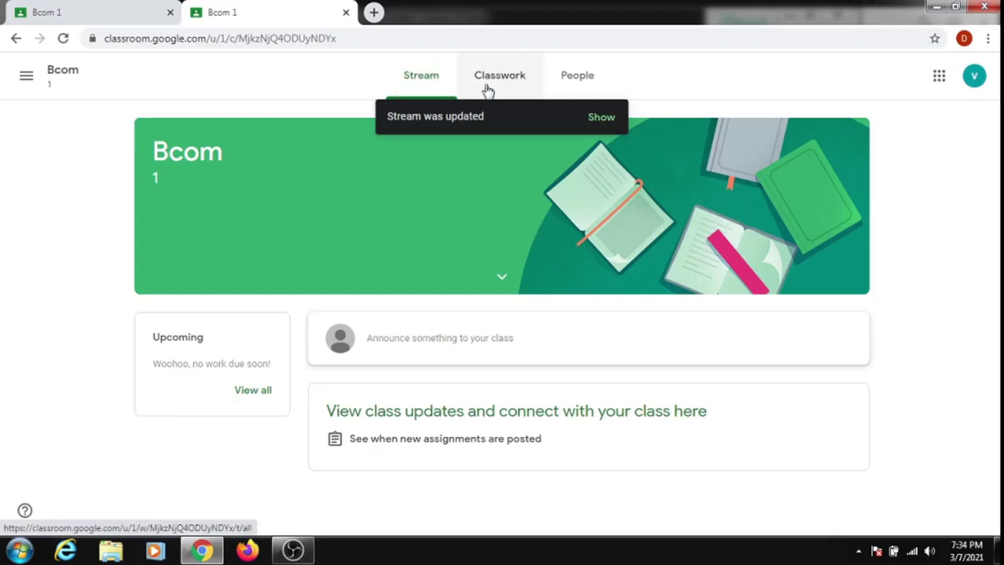
pyautogui.click(503, 280)
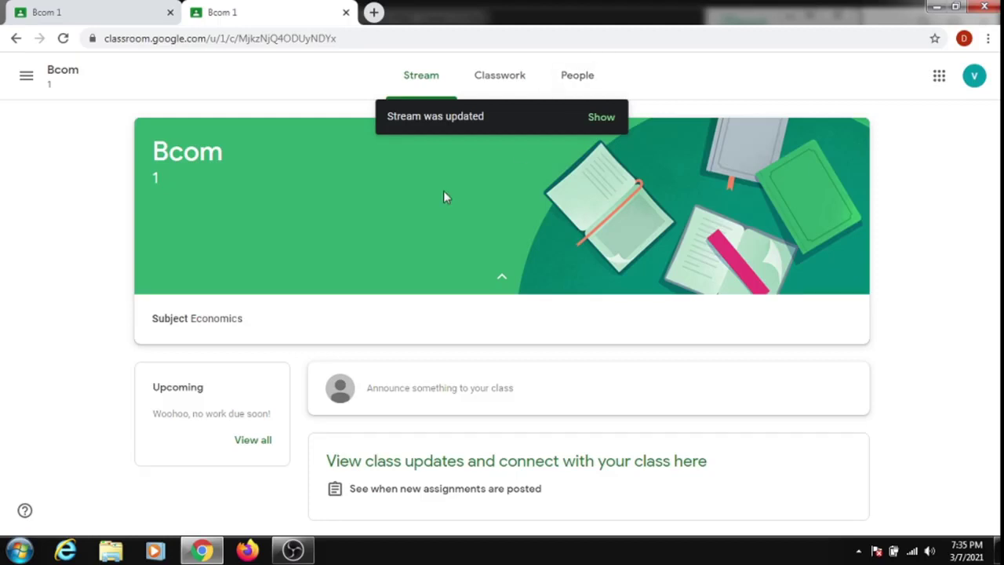
pyautogui.click(100, 14)
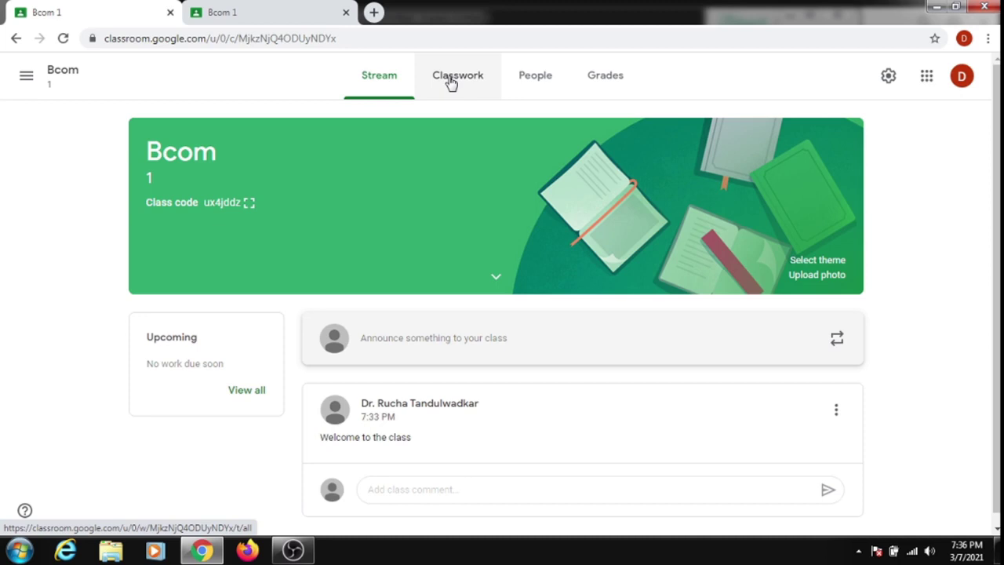
# Step: Add a classwork topic named "Unit1" to the Bcom class
pyautogui.click(451, 82)
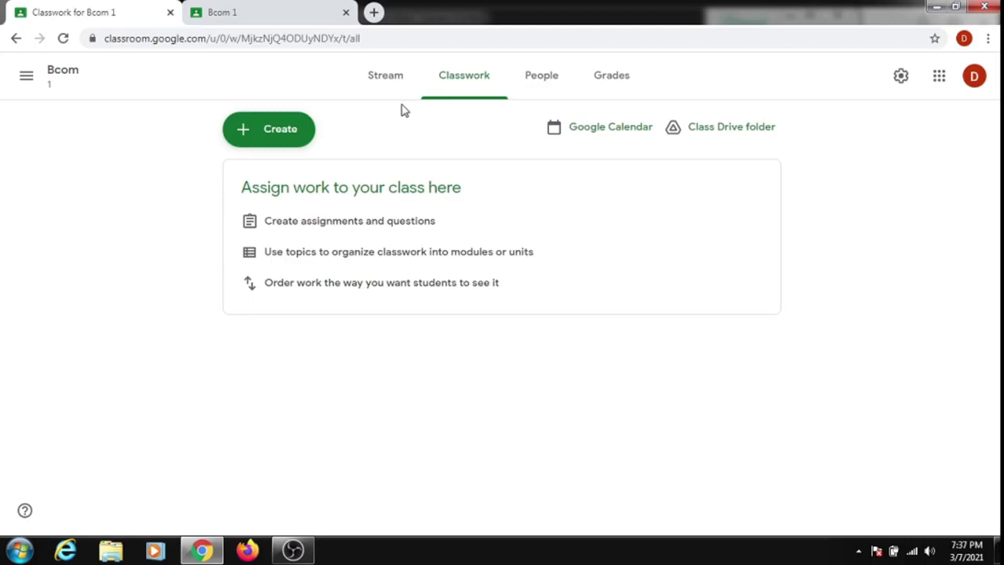
pyautogui.click(273, 135)
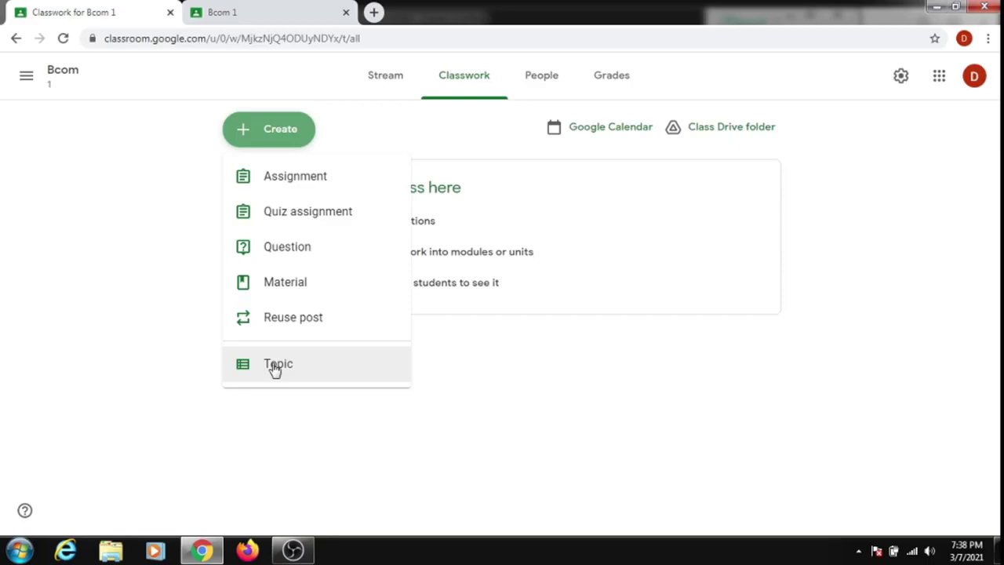
pyautogui.click(274, 366)
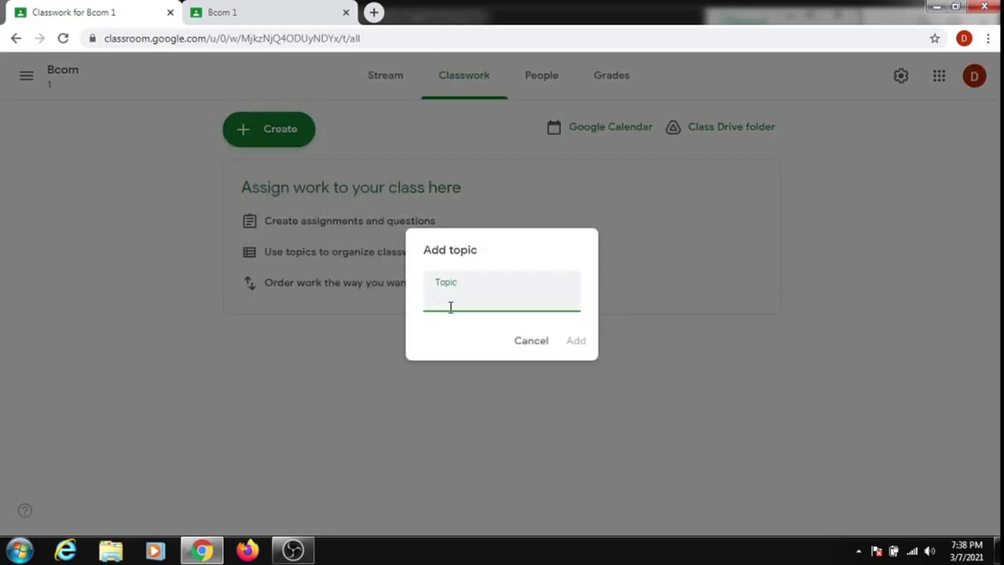
pyautogui.write('Unit1')
pyautogui.click(576, 343)
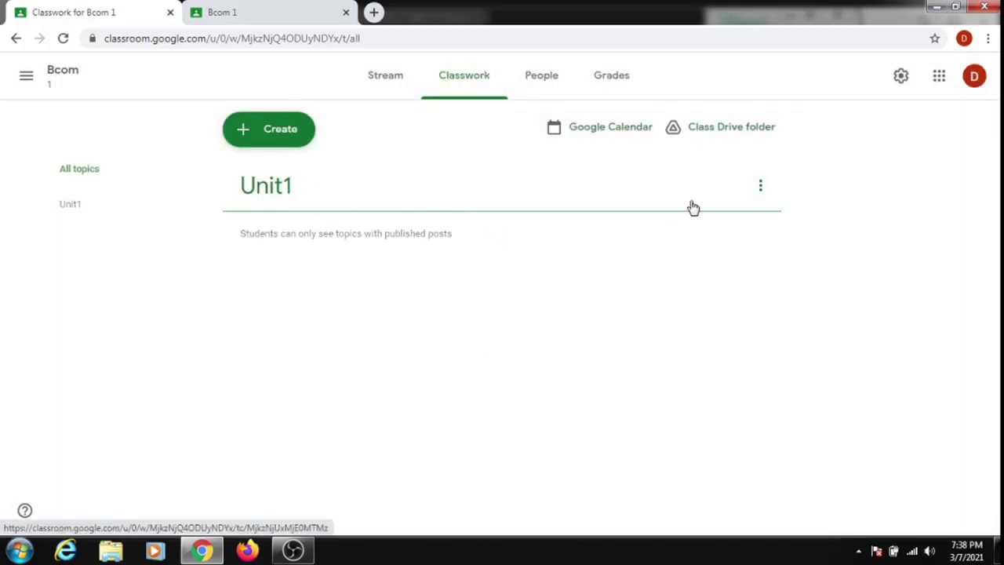
# Step: Add a second classwork topic named "Unit2" and move the Unit1 topic above it
pyautogui.click(760, 188)
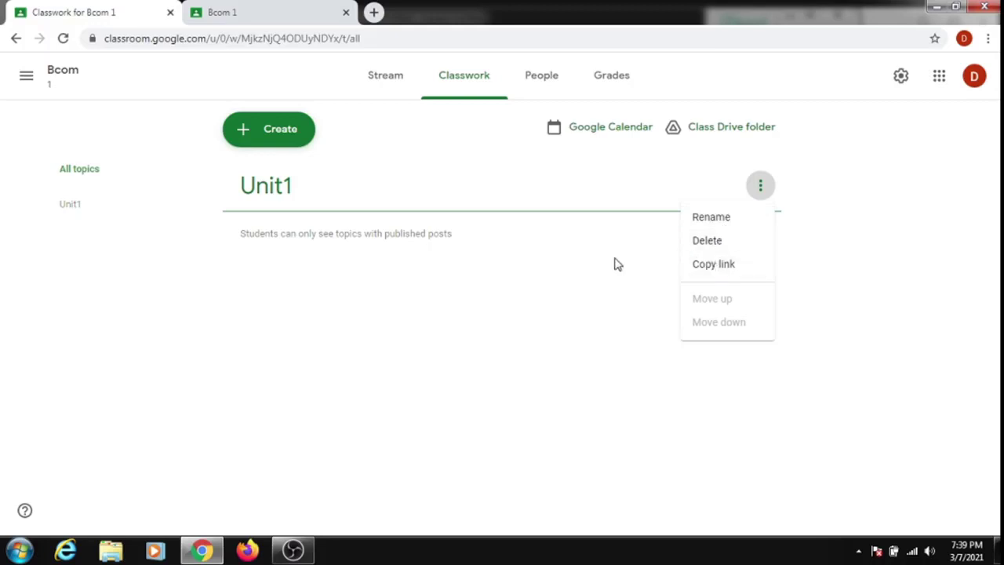
pyautogui.click(273, 137)
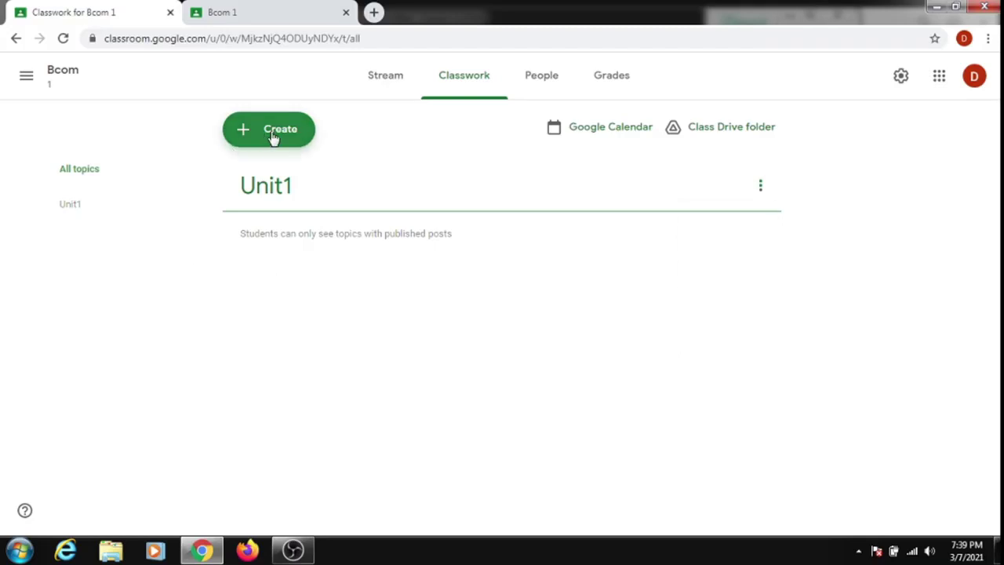
pyautogui.click(273, 137)
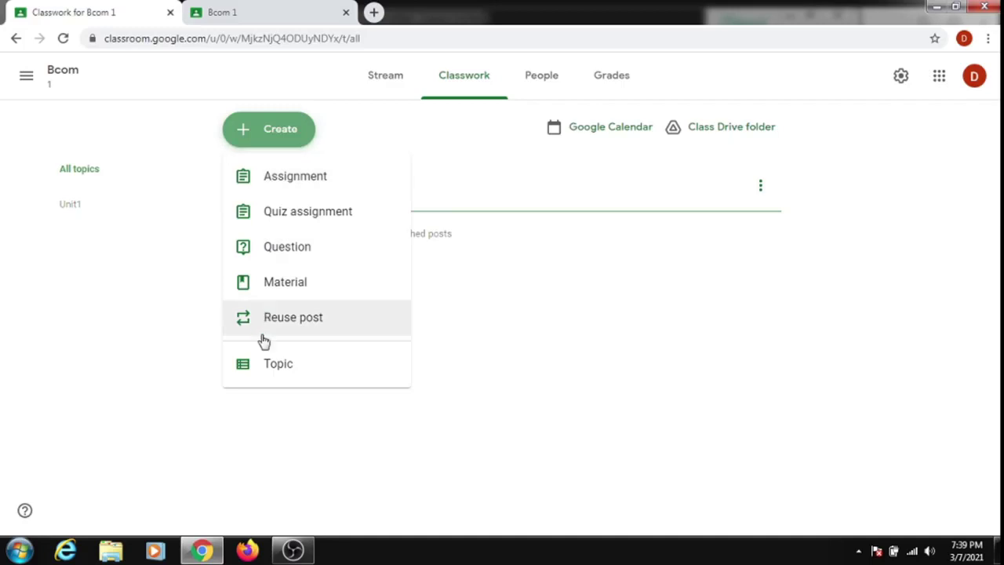
pyautogui.click(267, 366)
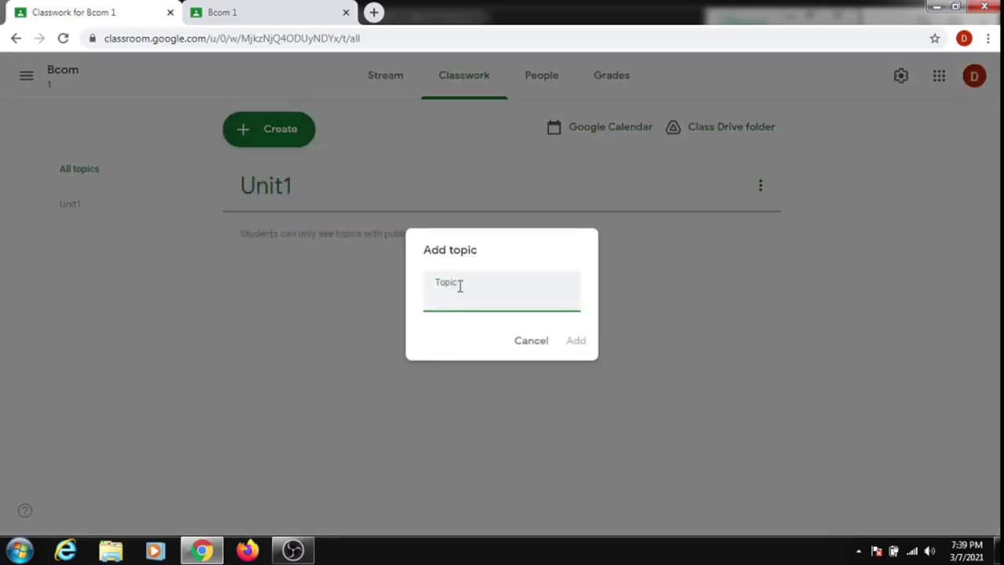
pyautogui.write('Unit2')
pyautogui.click(577, 344)
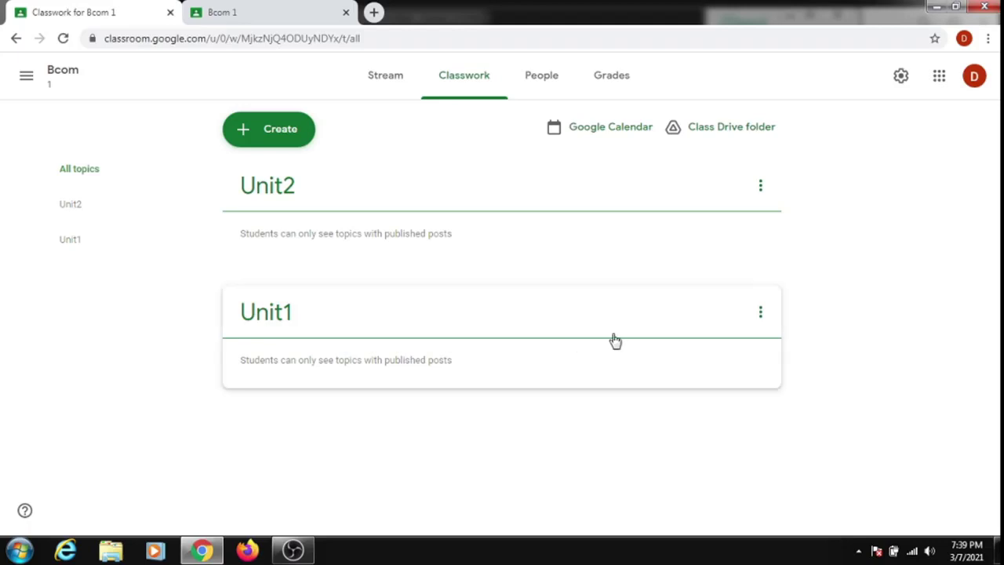
pyautogui.click(761, 314)
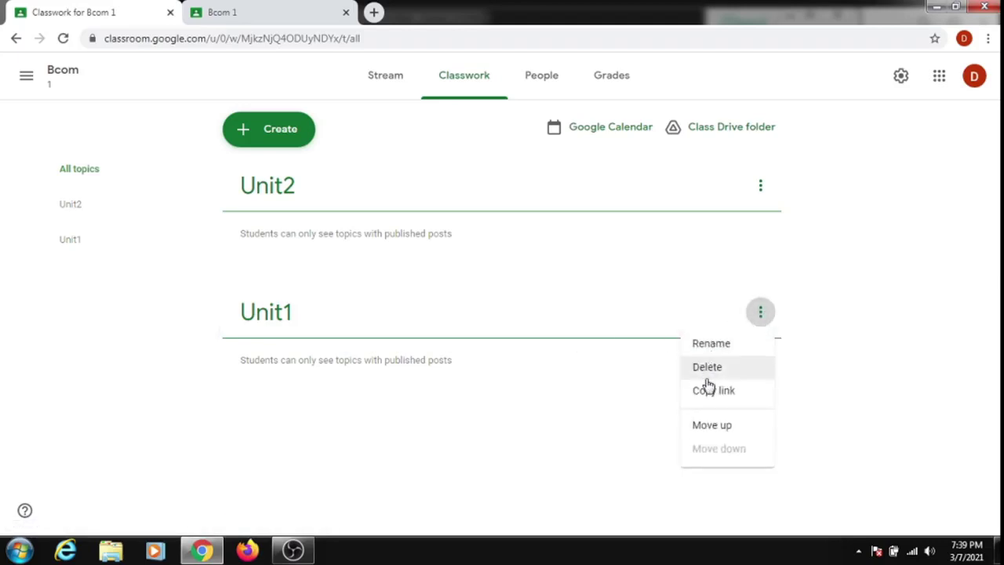
pyautogui.click(706, 427)
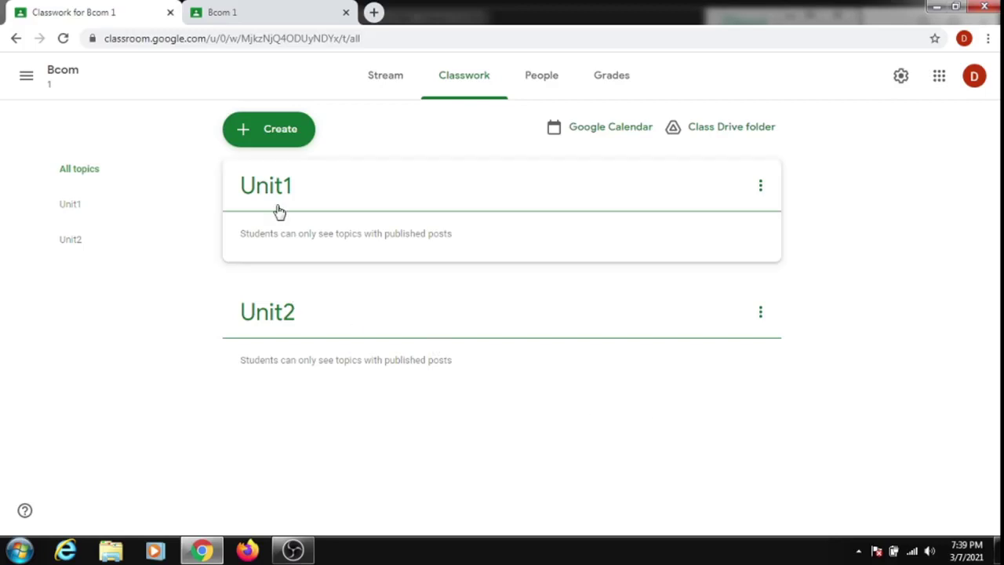
# Step: Create a new classwork material titled "Introduction to Managerial Economics", leaving the description empty
pyautogui.click(281, 143)
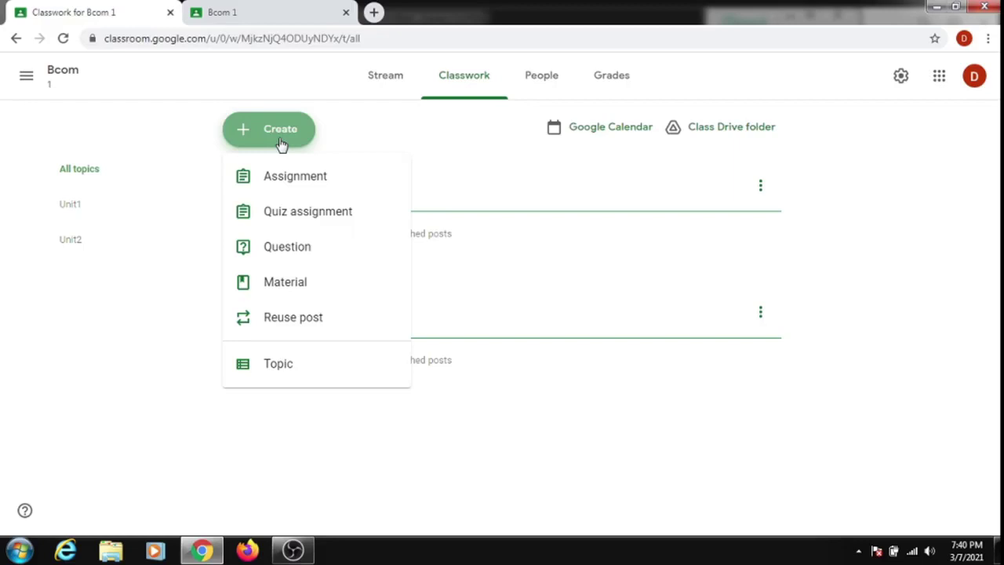
pyautogui.click(279, 286)
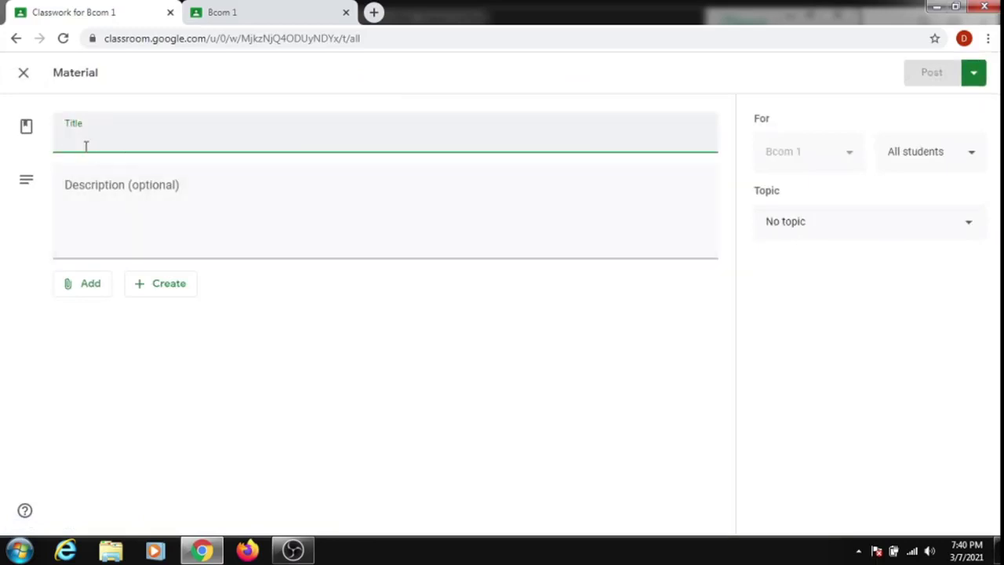
pyautogui.write('Int')
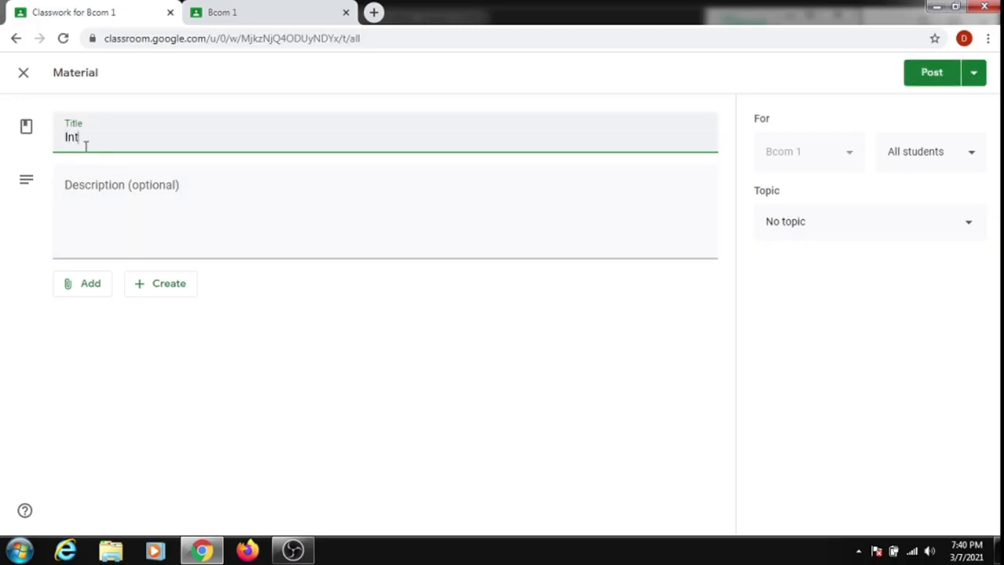
pyautogui.write('roduction to')
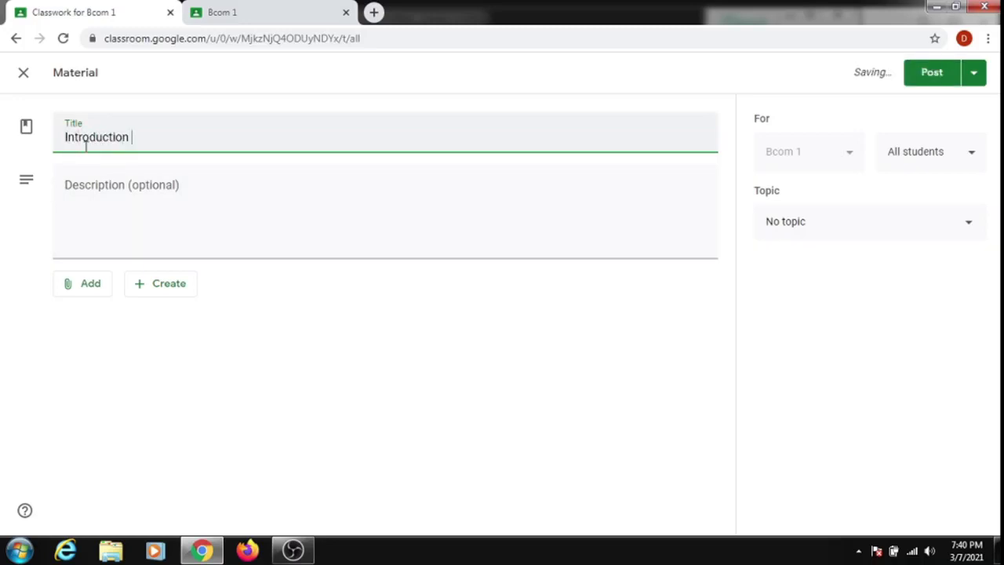
pyautogui.write(' Managerial ')
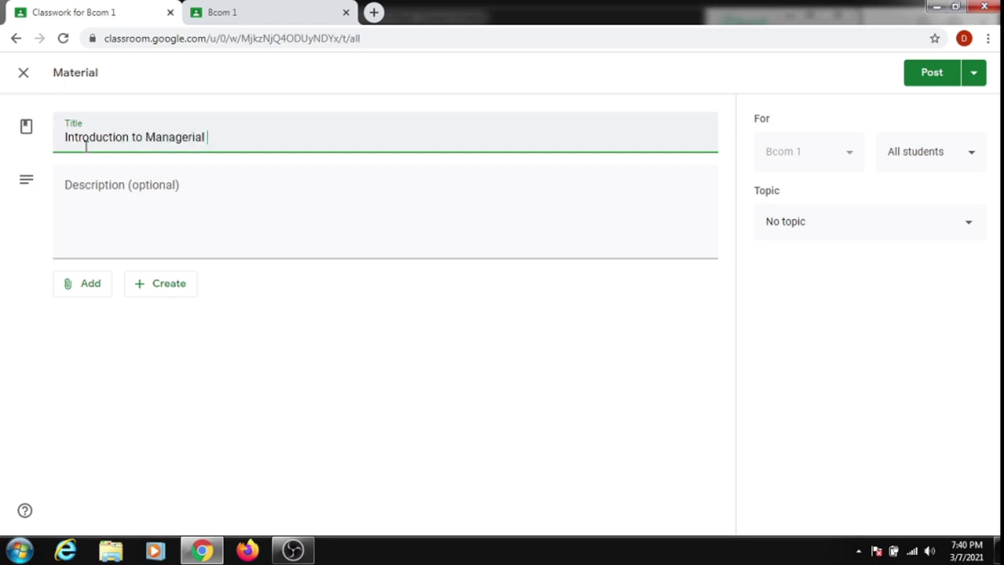
pyautogui.write('Economics')
pyautogui.click(68, 216)
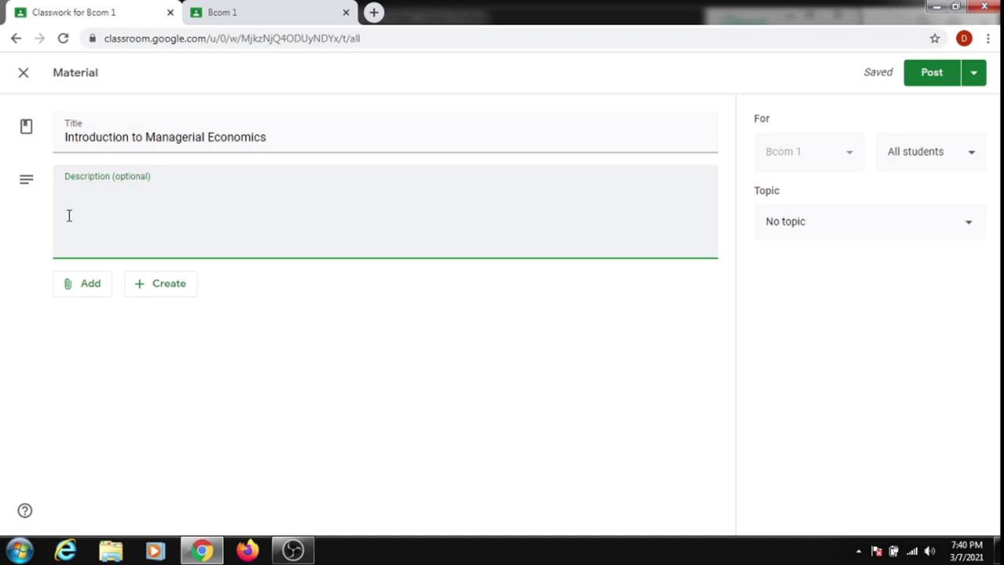
# Step: Attach the PowerPoint file "definitionsofeconomics-(preferred) (1).ppt" from Google Drive to the material
pyautogui.click(74, 294)
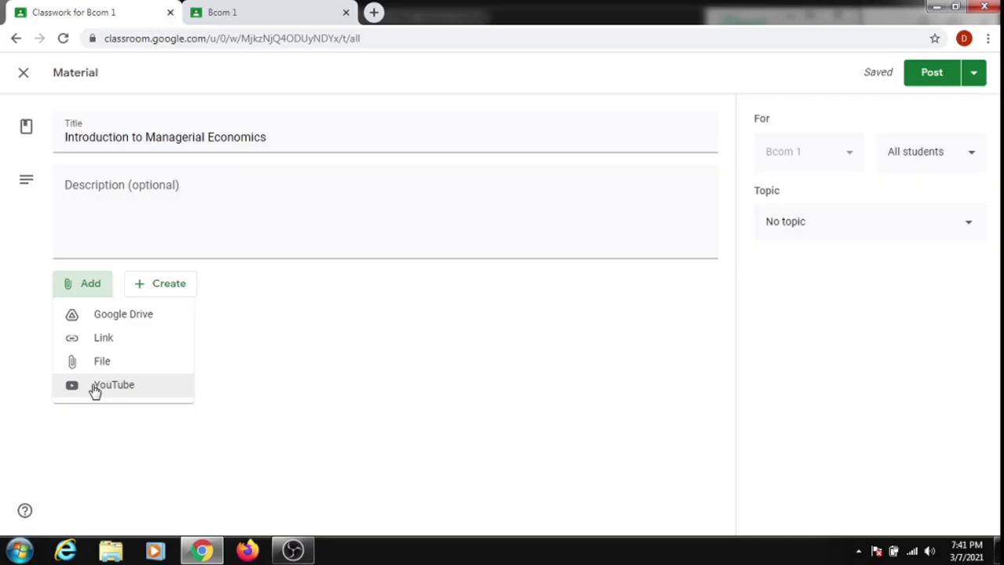
pyautogui.click(115, 322)
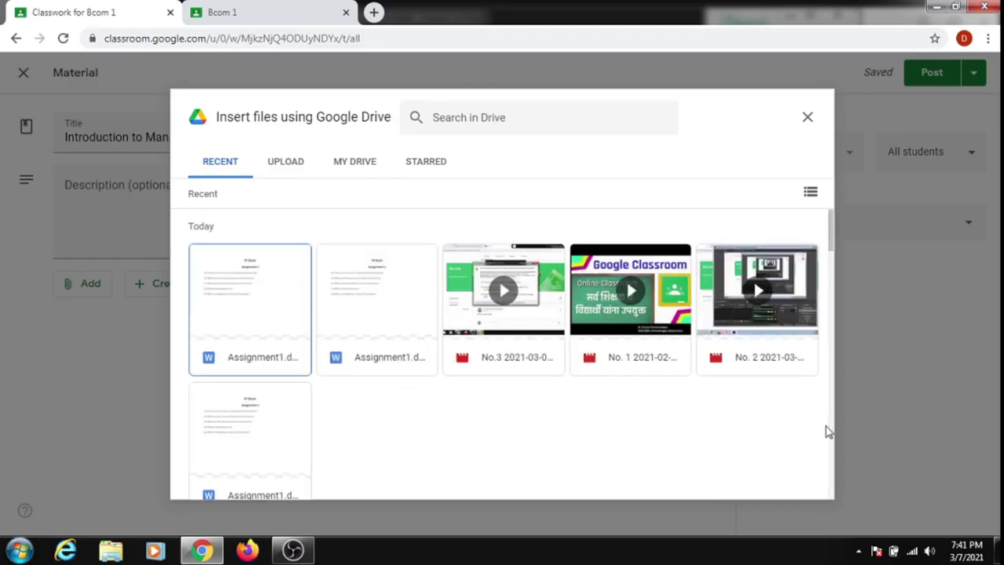
pyautogui.click(474, 303)
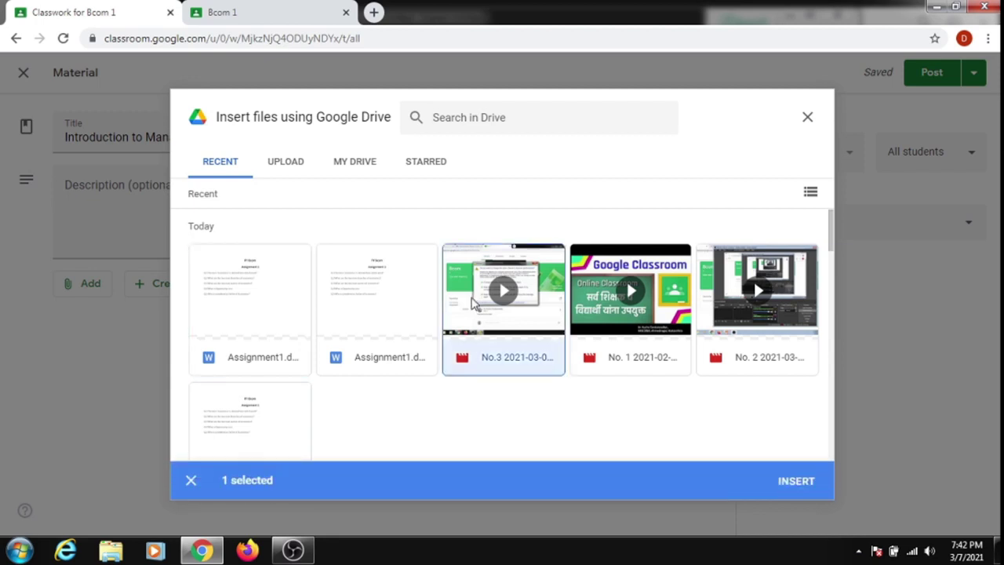
pyautogui.click(475, 304)
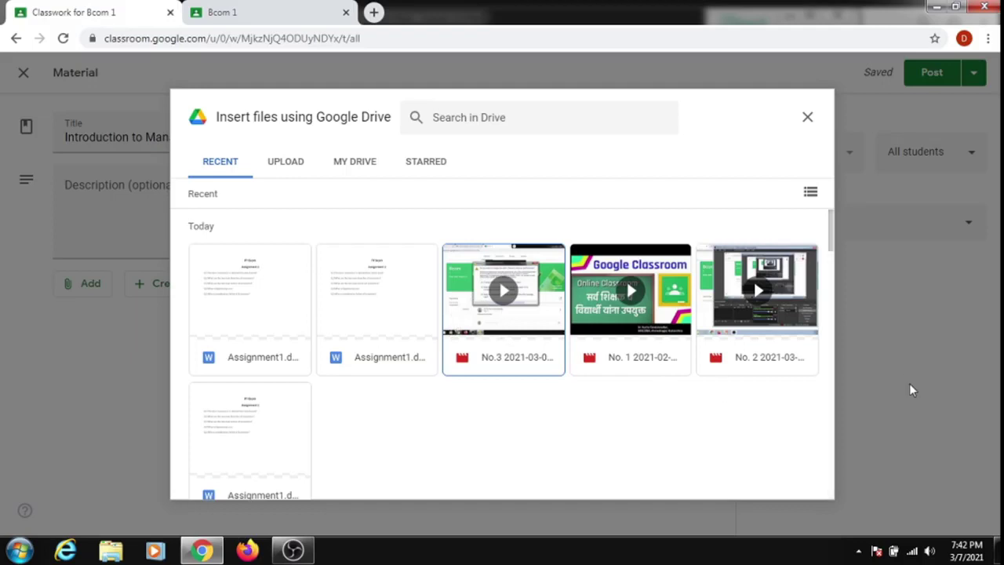
pyautogui.scroll(-3, 830, 383)
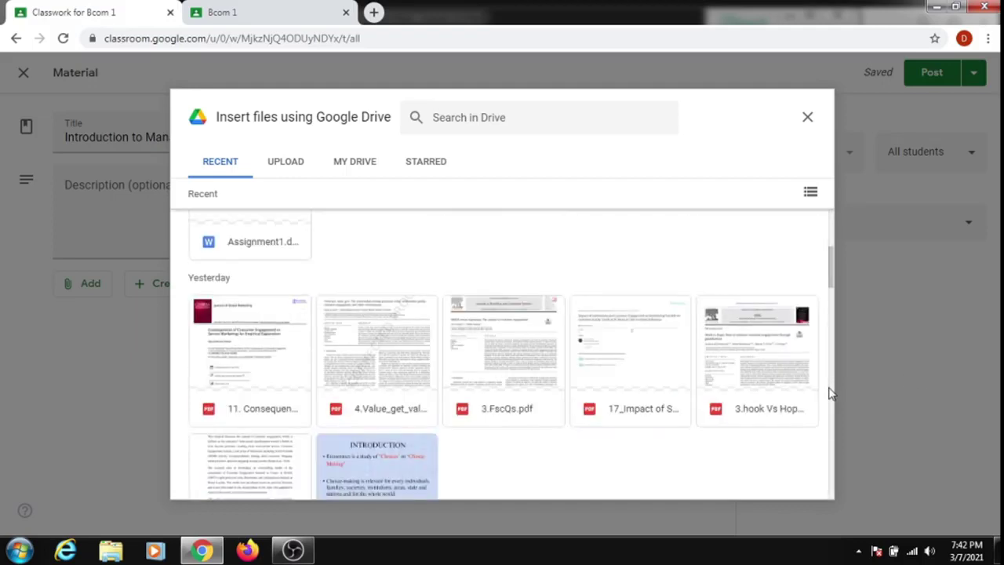
pyautogui.scroll(-3, 829, 396)
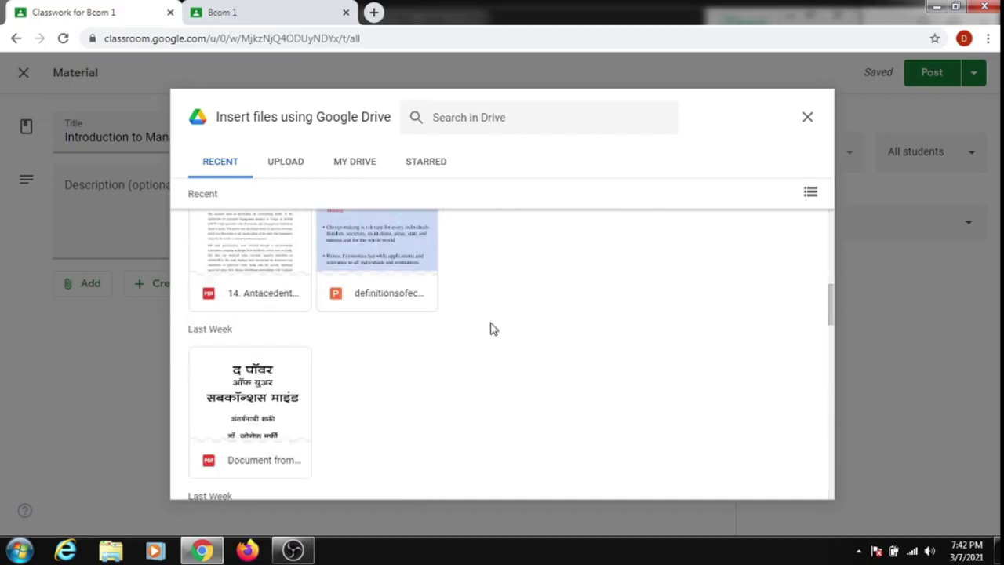
pyautogui.click(377, 248)
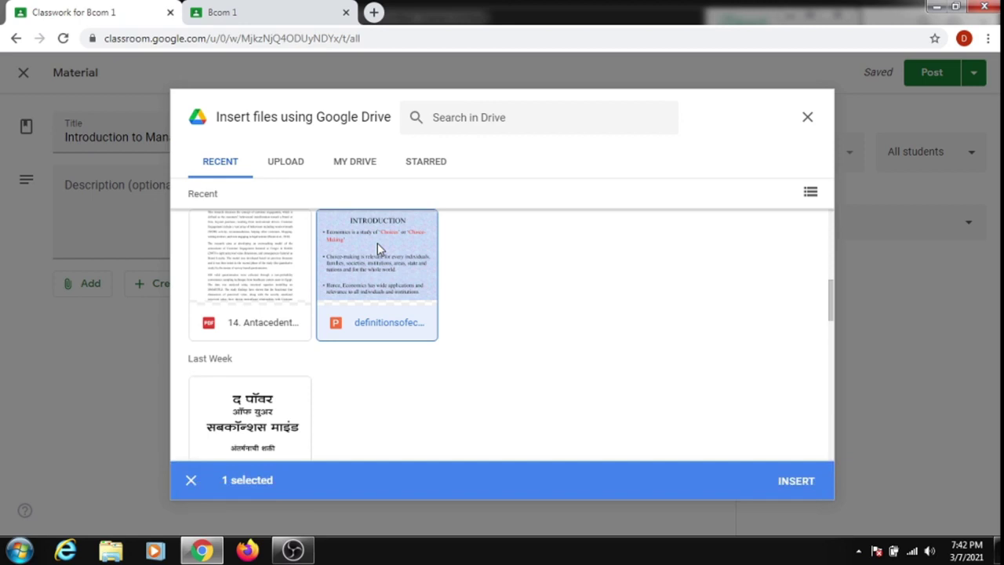
pyautogui.click(796, 481)
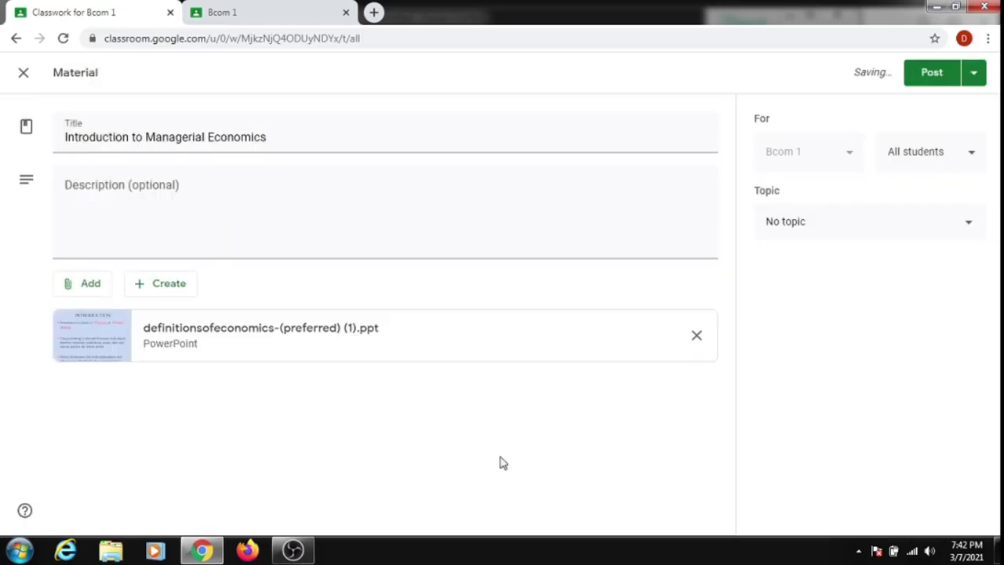
# Step: Start adding a link to the material, search Google in a new tab for "introduction to managerial economics" and open the saylordotorg.github.io chapter
pyautogui.click(91, 285)
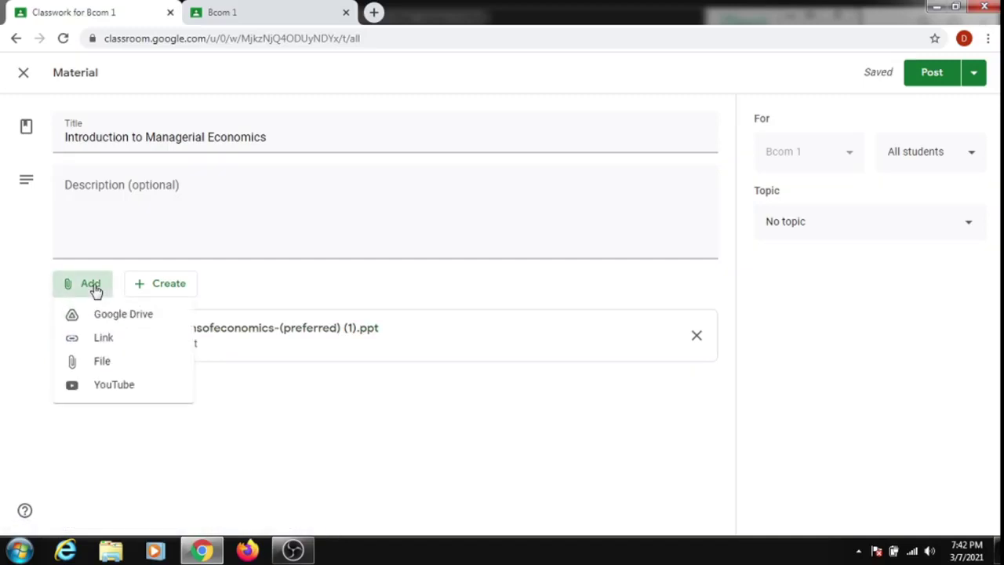
pyautogui.click(99, 342)
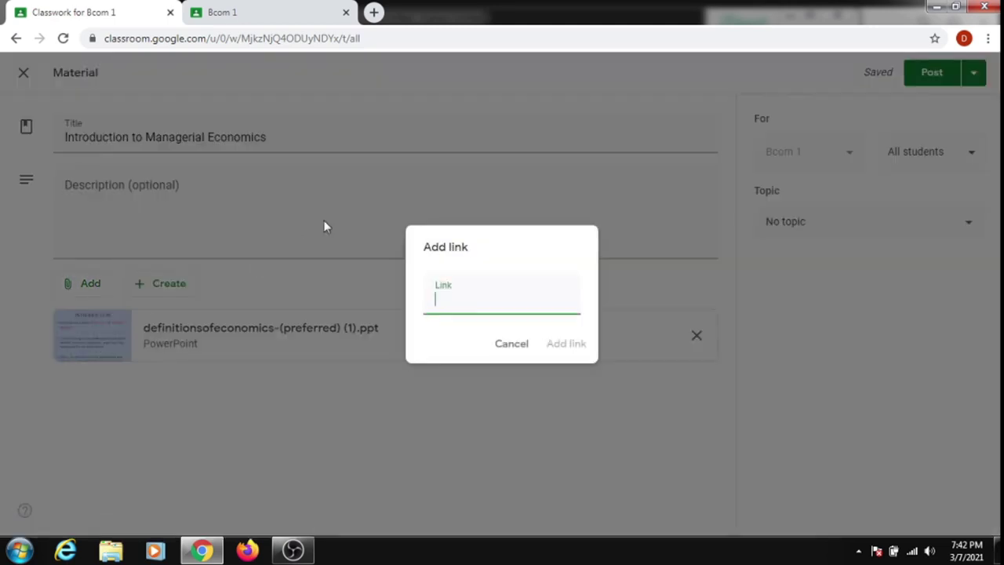
pyautogui.click(374, 12)
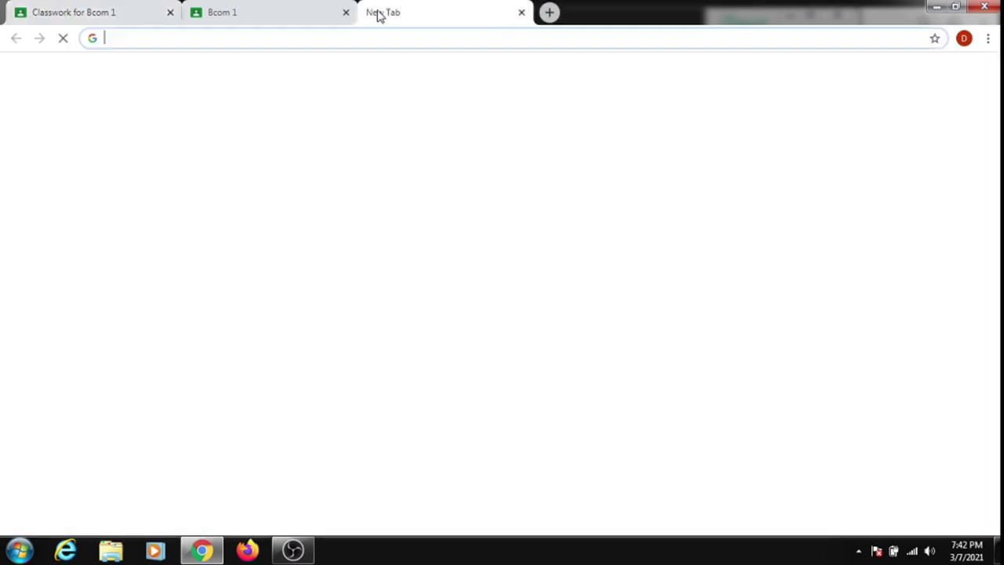
pyautogui.click(373, 34)
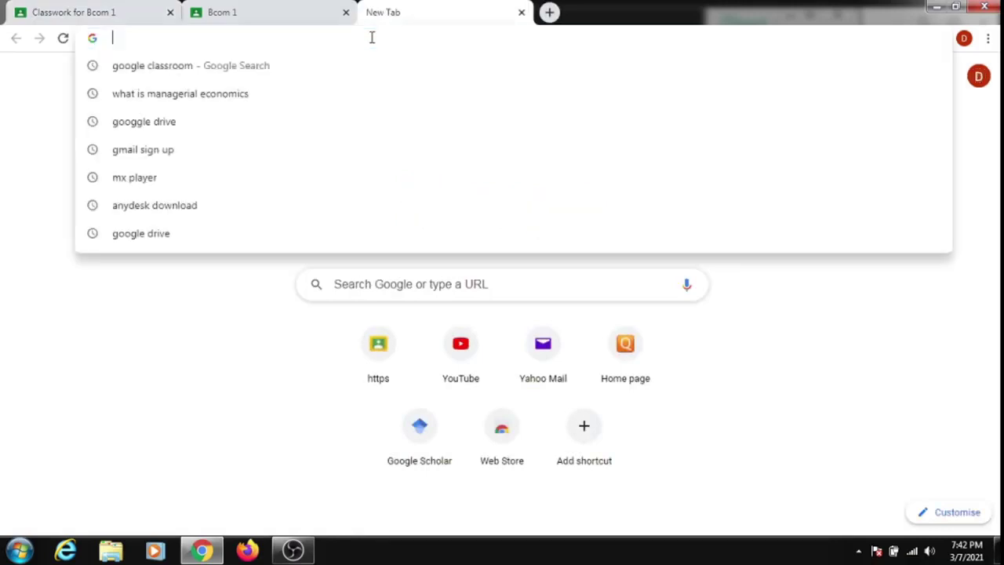
pyautogui.write('inro')
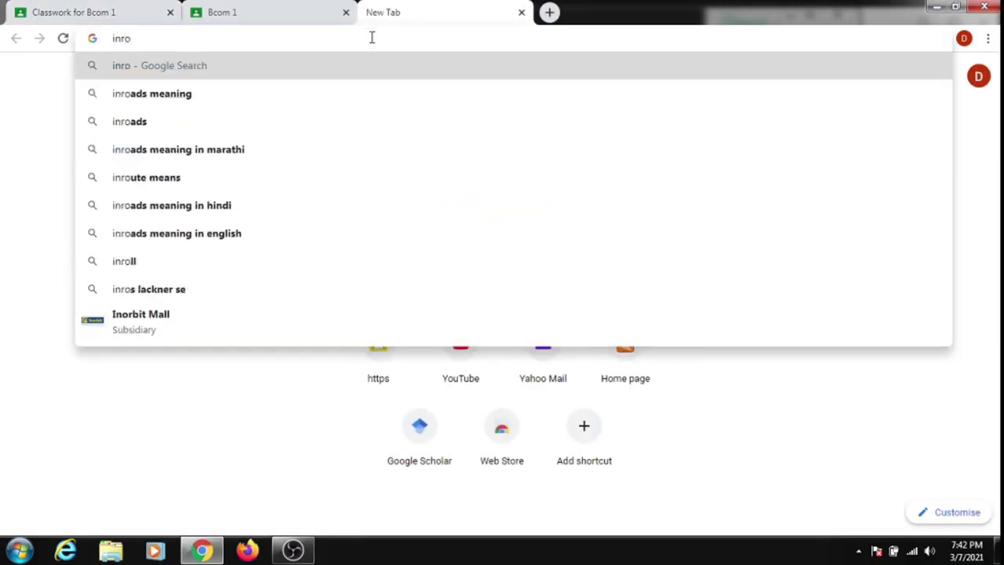
pyautogui.write('duction ')
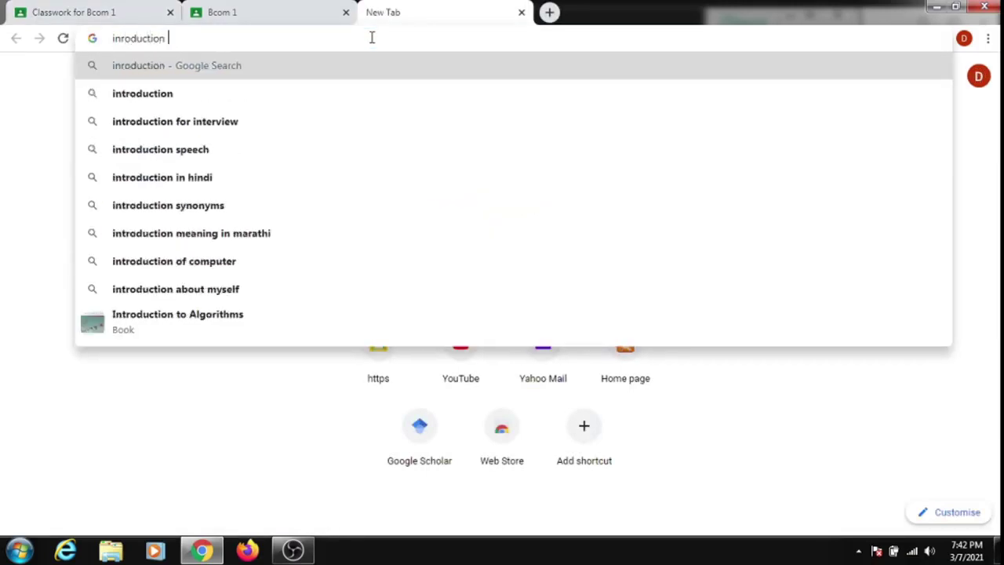
pyautogui.write('to manage')
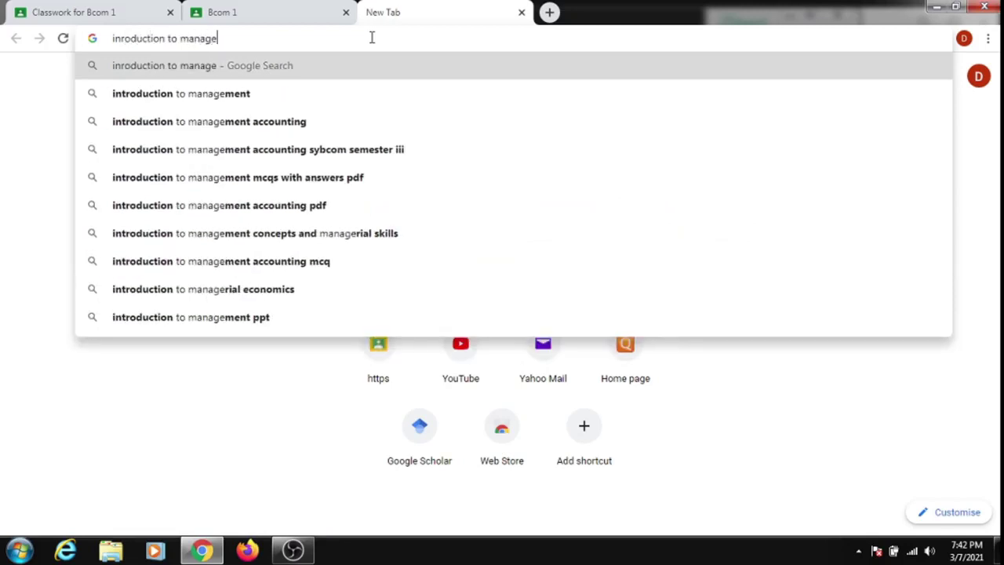
pyautogui.write('rial eco')
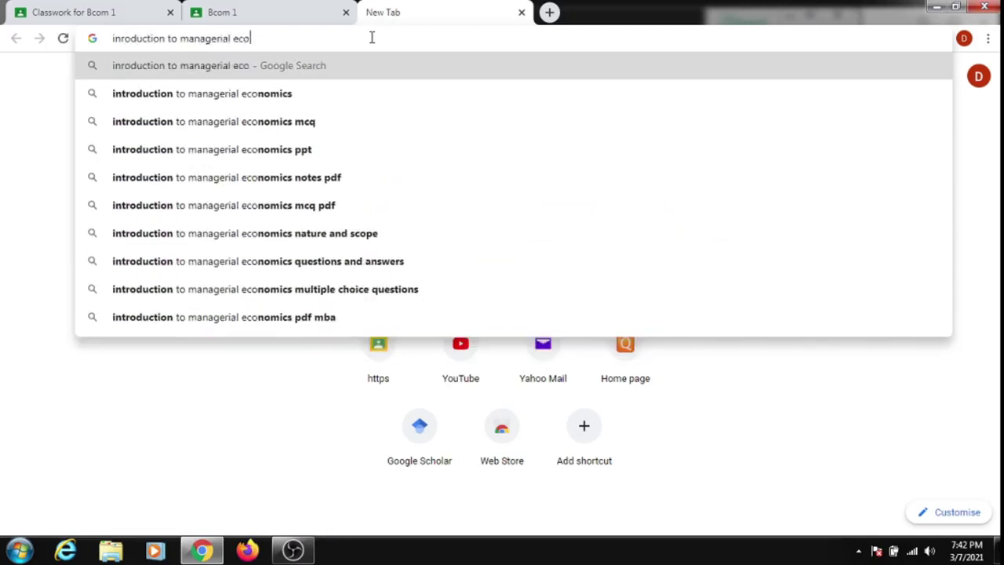
pyautogui.click(261, 98)
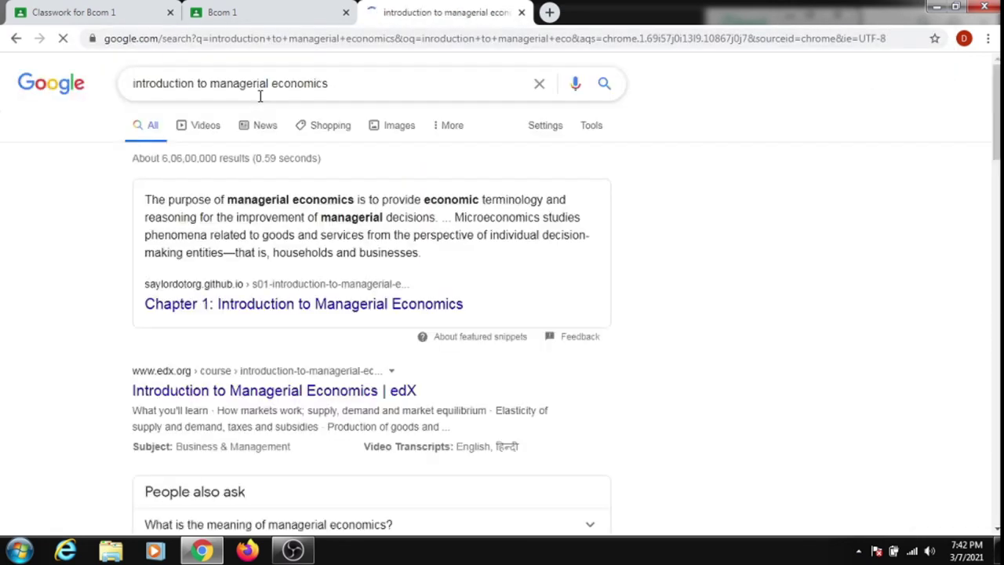
pyautogui.click(250, 312)
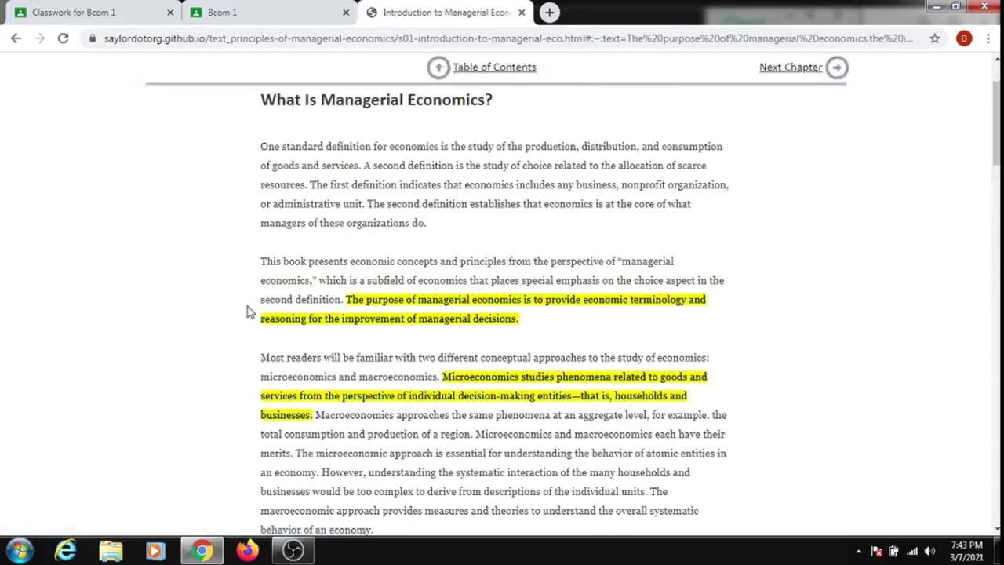
# Step: Copy the saylordotorg.github.io page address and attach it as a link to the Introduction to Managerial Economics material
pyautogui.click(109, 40)
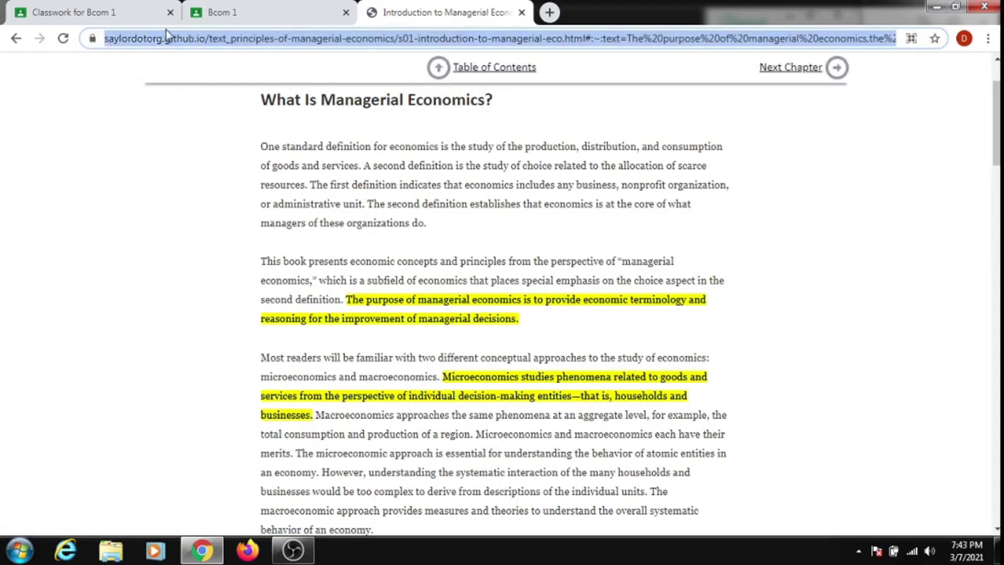
pyautogui.click(107, 14)
pyautogui.click(449, 314)
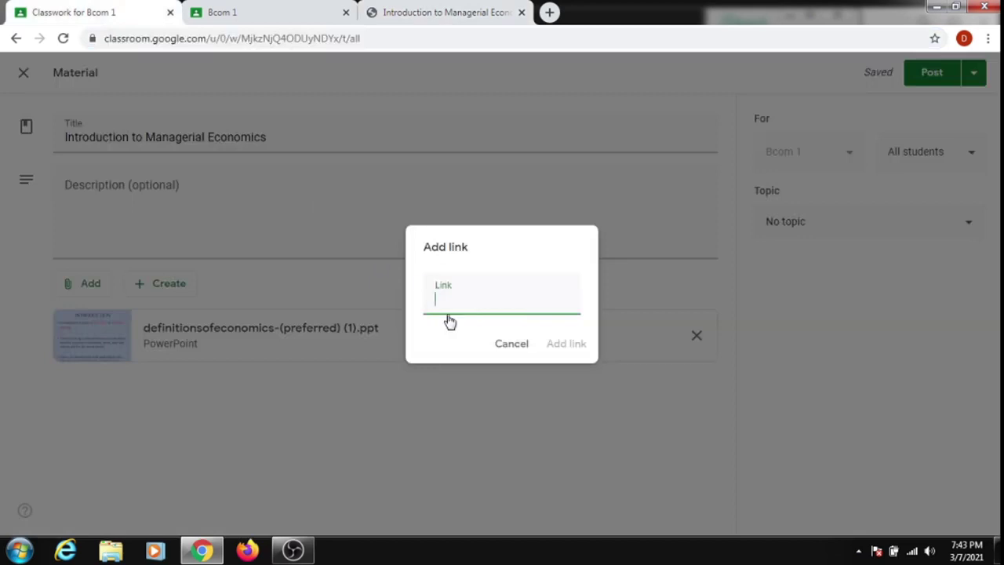
pyautogui.hotkey('ctrl', 'v')
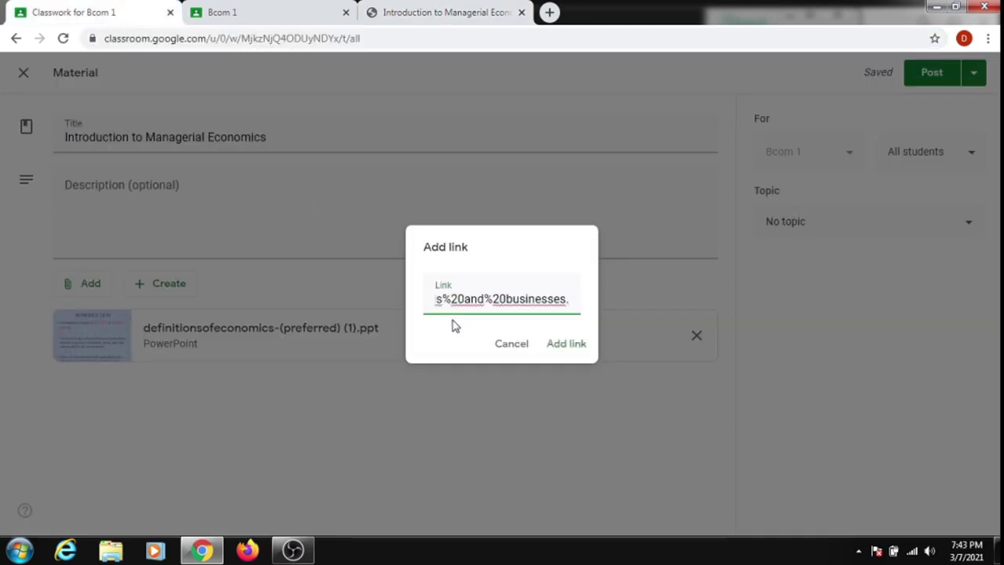
pyautogui.click(571, 345)
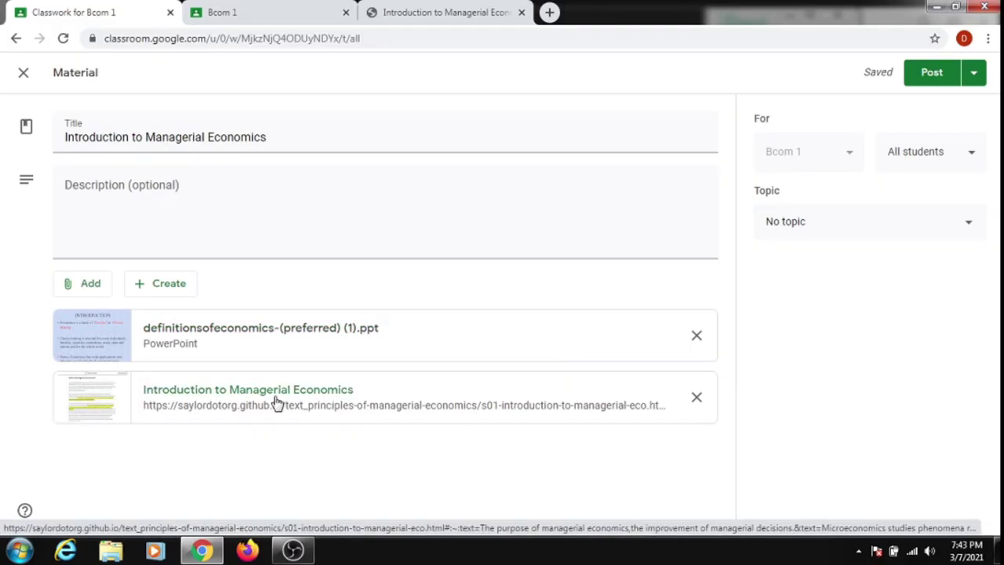
# Step: Upload "definitionsofeconomics-(preferred) (1).ppt" from the BFS-business economics folder on Local Disk (D:) as a file attachment
pyautogui.click(92, 289)
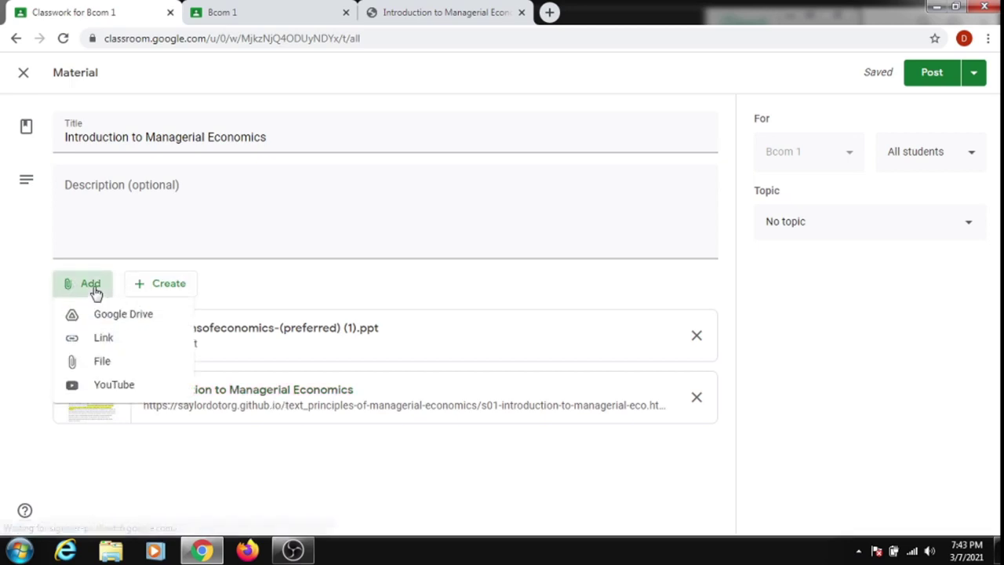
pyautogui.click(102, 362)
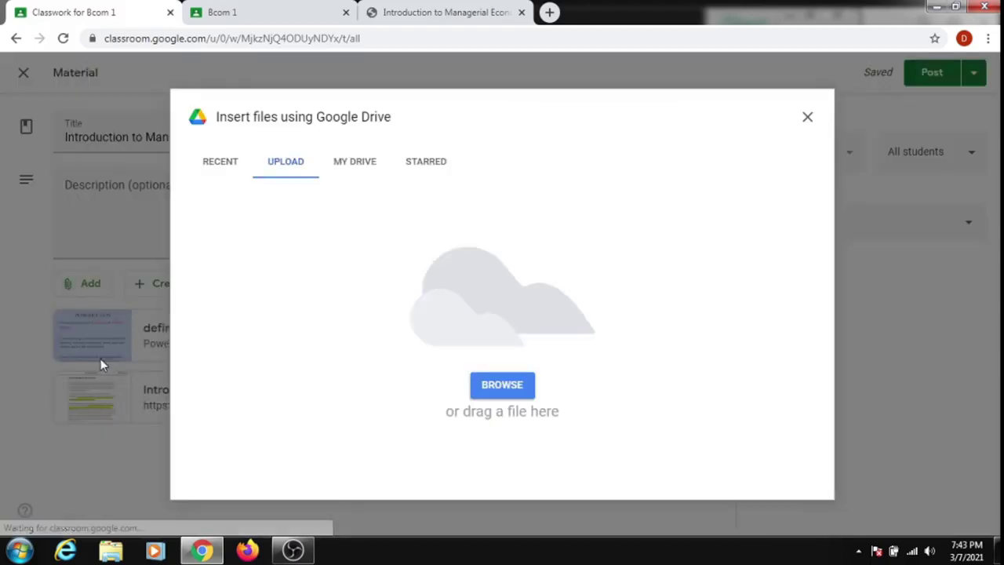
pyautogui.click(488, 394)
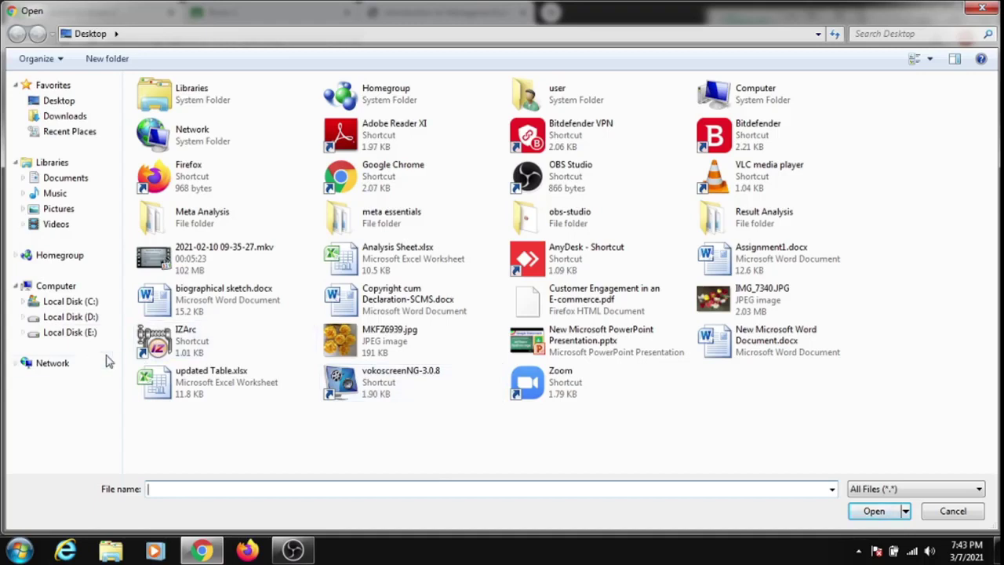
pyautogui.click(70, 317)
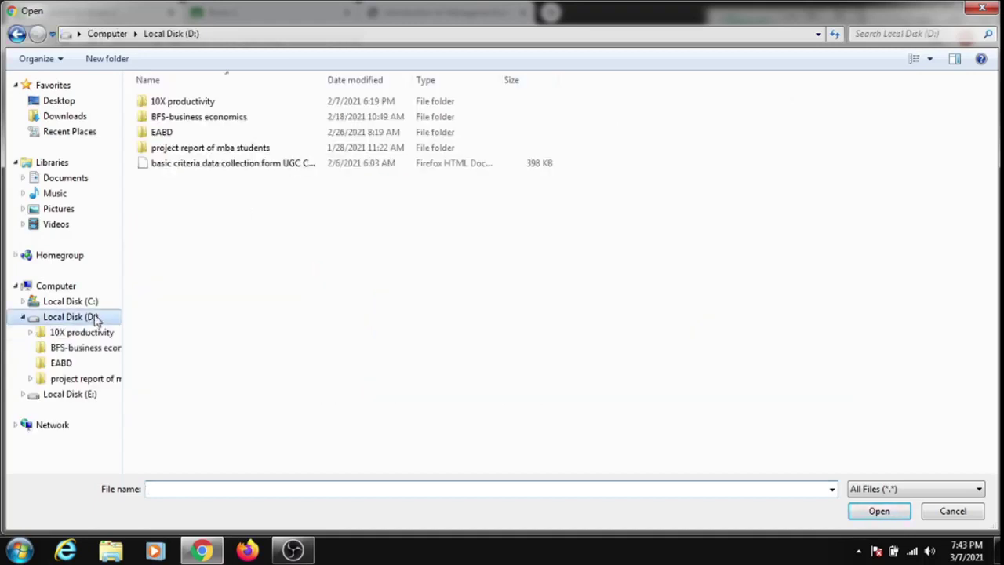
pyautogui.doubleClick(185, 118)
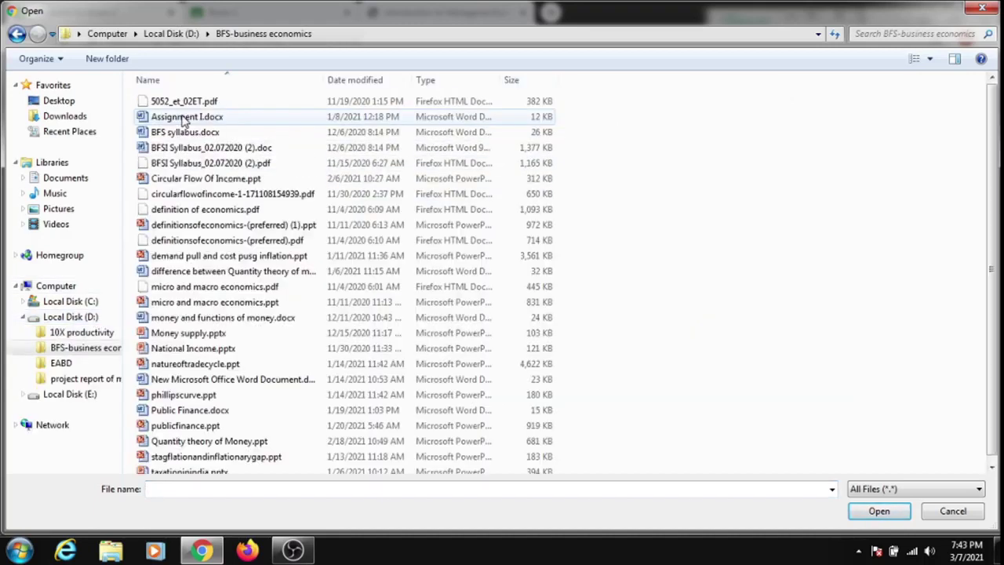
pyautogui.click(231, 225)
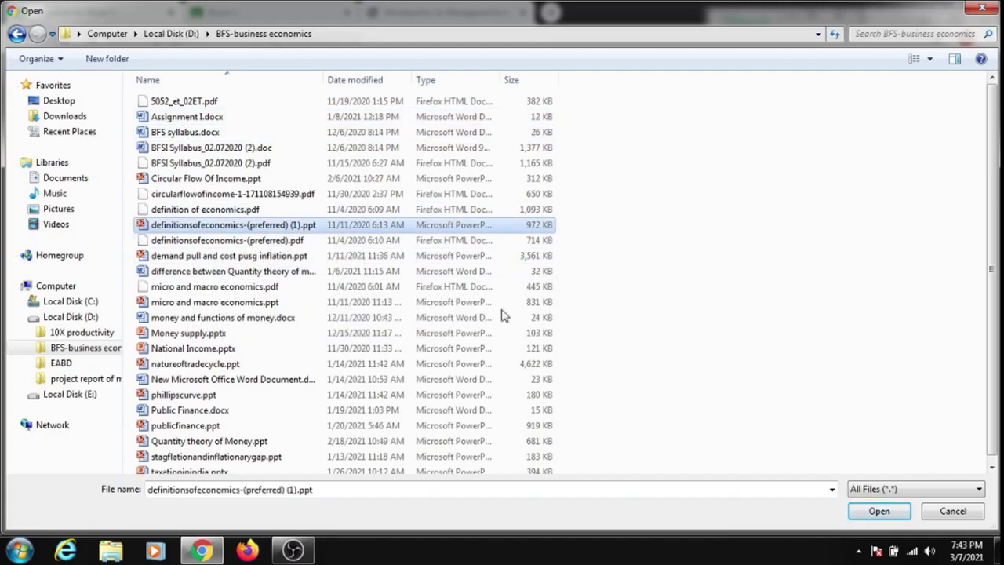
pyautogui.click(866, 514)
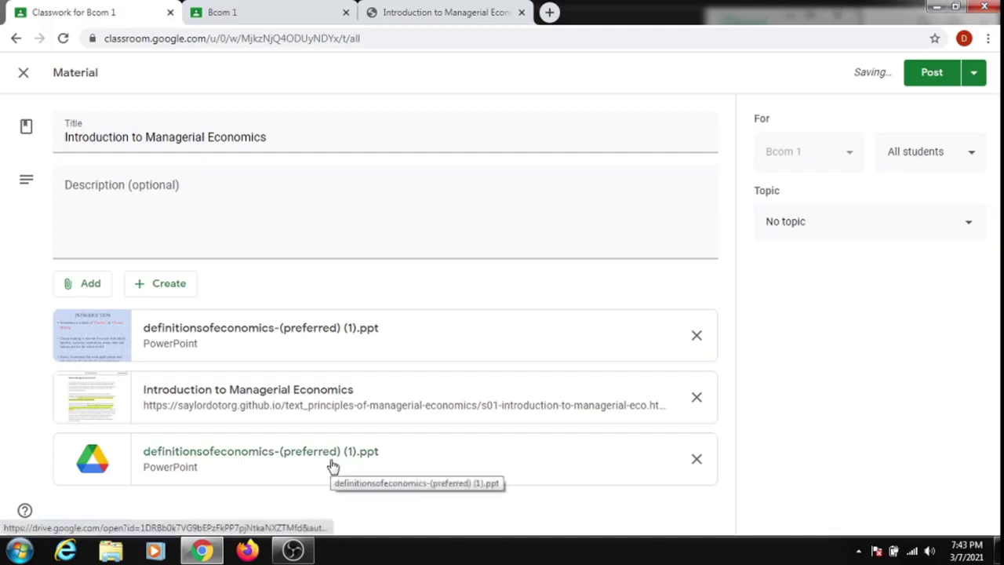
# Step: Search YouTube for "introduction to managerial economics" and attach the video "Managerial Economics: Chapter 1 - Introduction" to the material
pyautogui.click(91, 287)
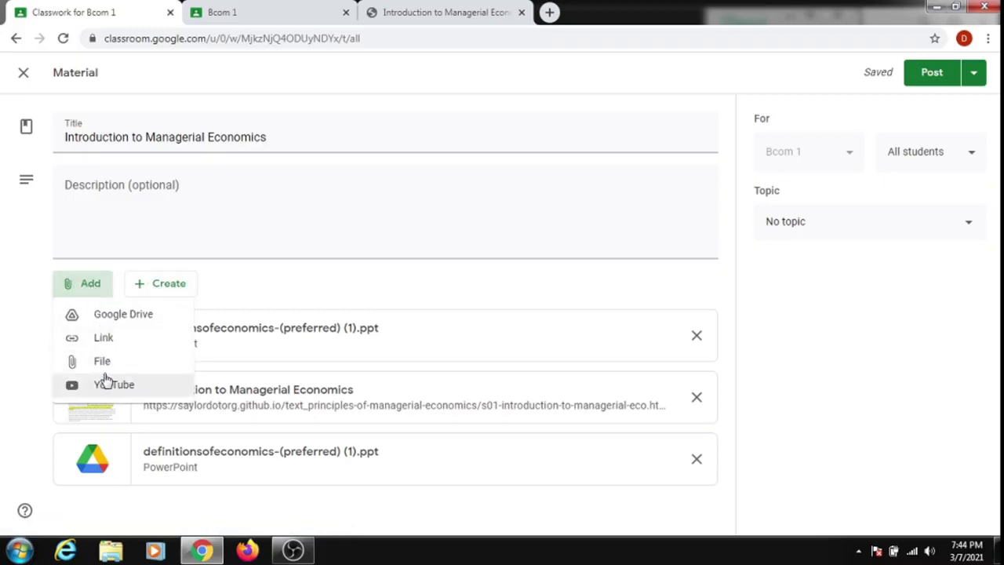
pyautogui.click(108, 384)
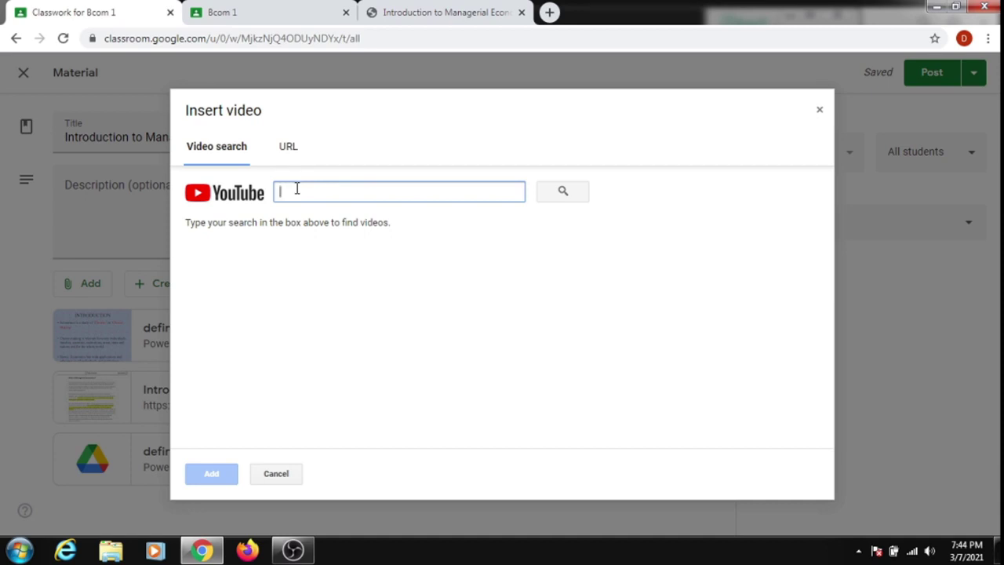
pyautogui.write('i')
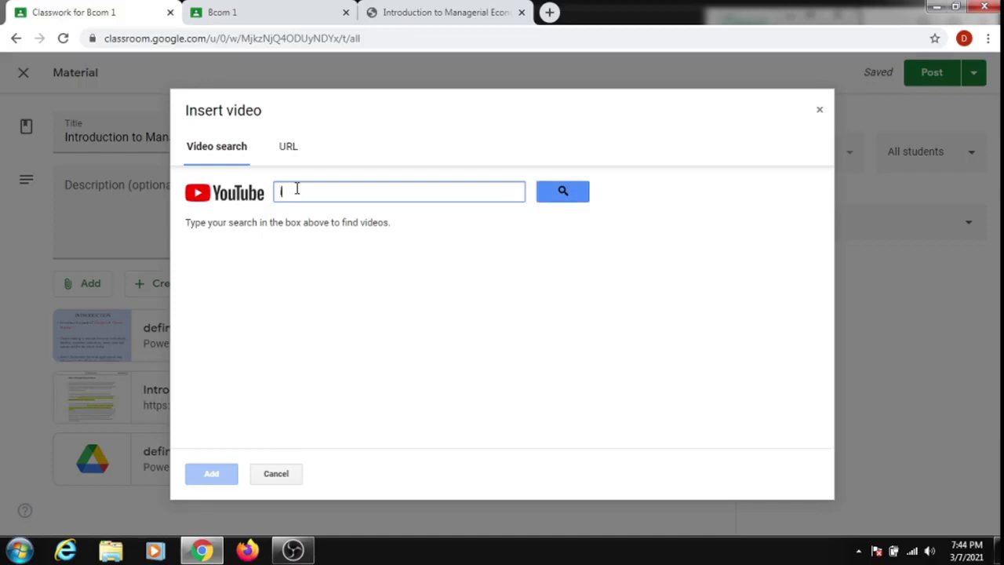
pyautogui.write('ntroduction to mana')
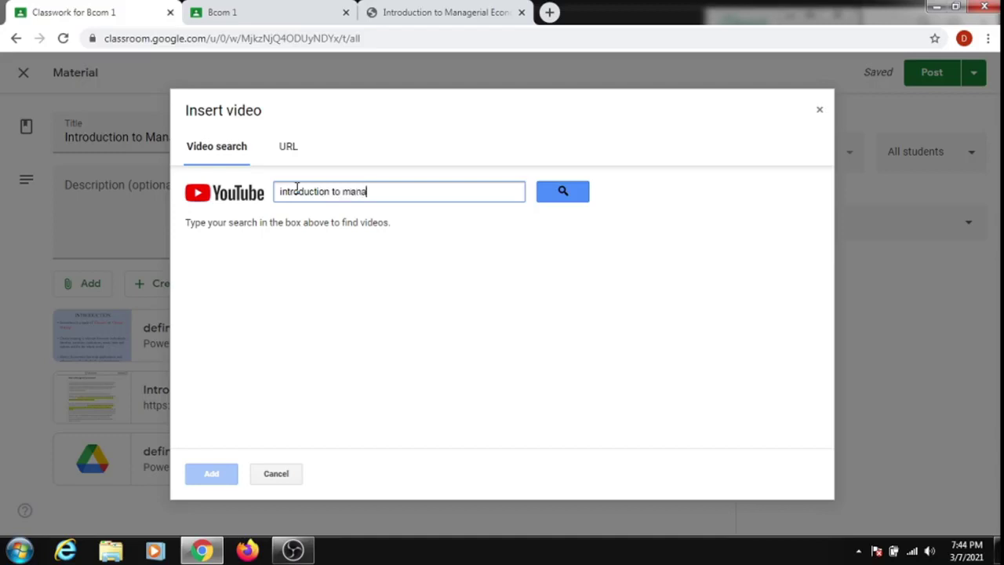
pyautogui.write('gerial economics')
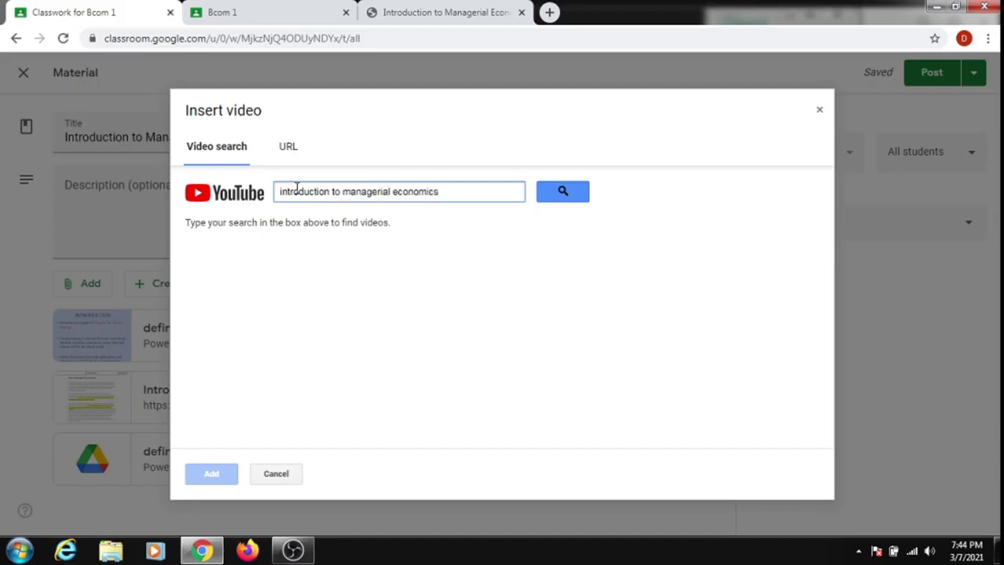
pyautogui.click(562, 191)
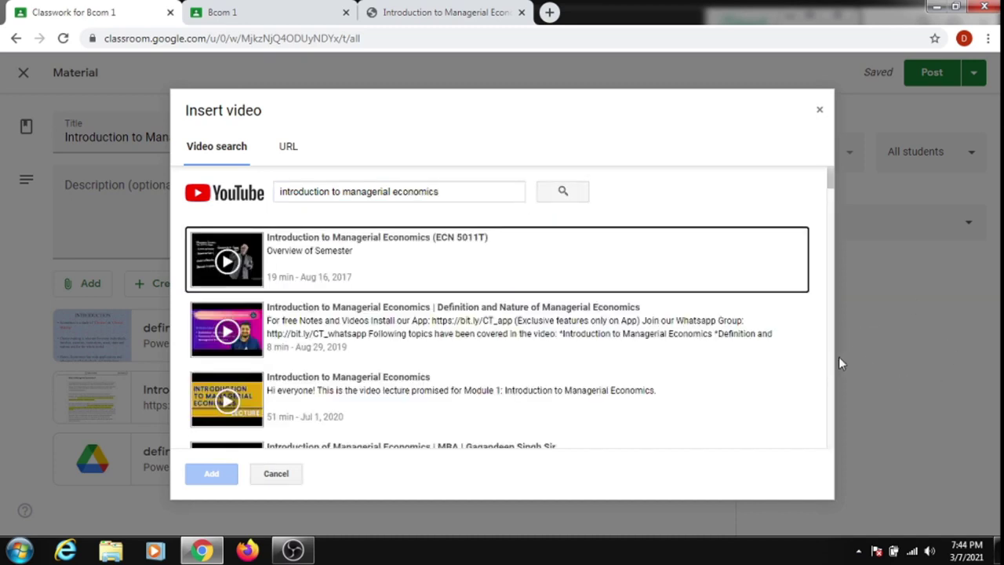
pyautogui.scroll(-3, 831, 359)
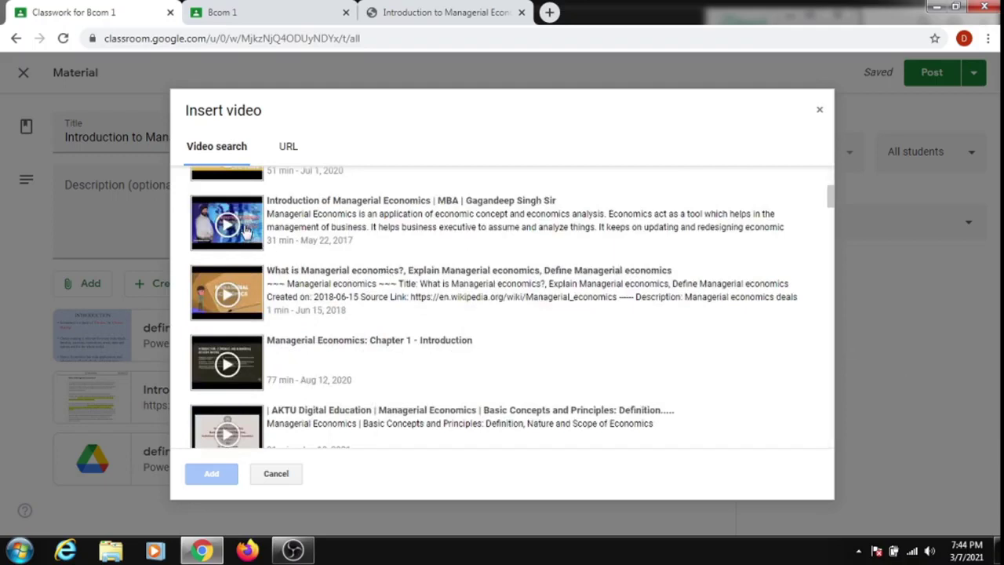
pyautogui.click(221, 377)
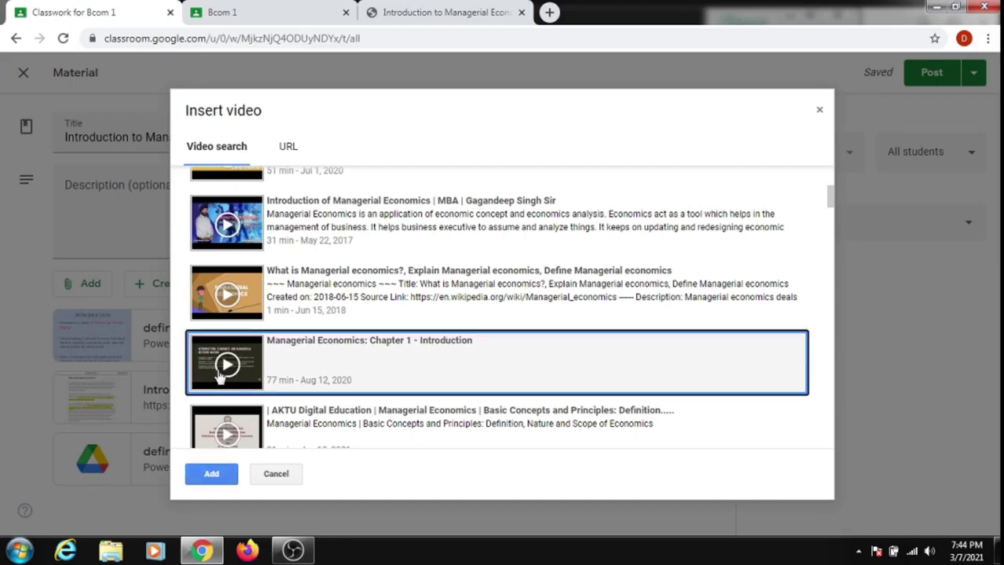
pyautogui.click(210, 475)
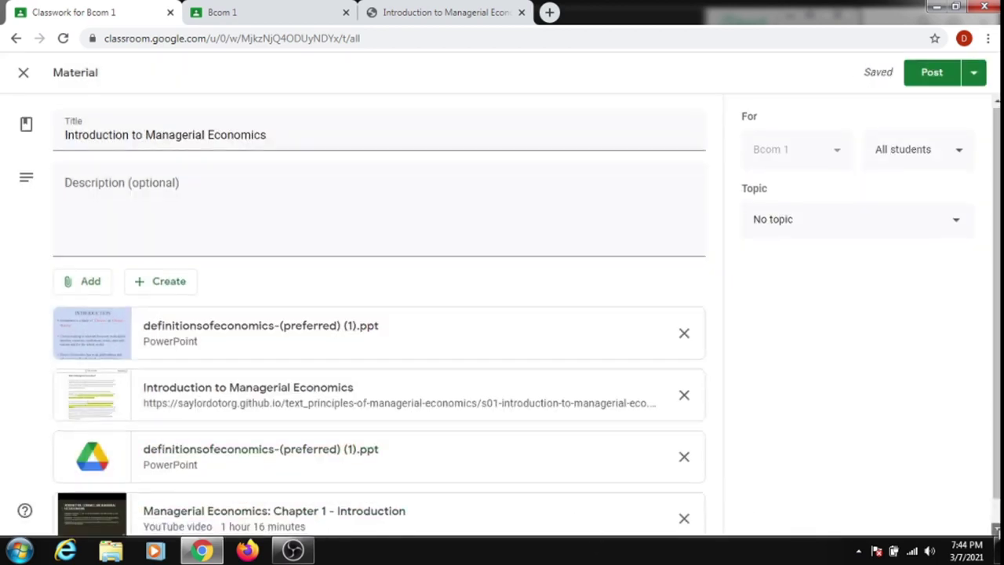
pyautogui.scroll(-1, 615, 421)
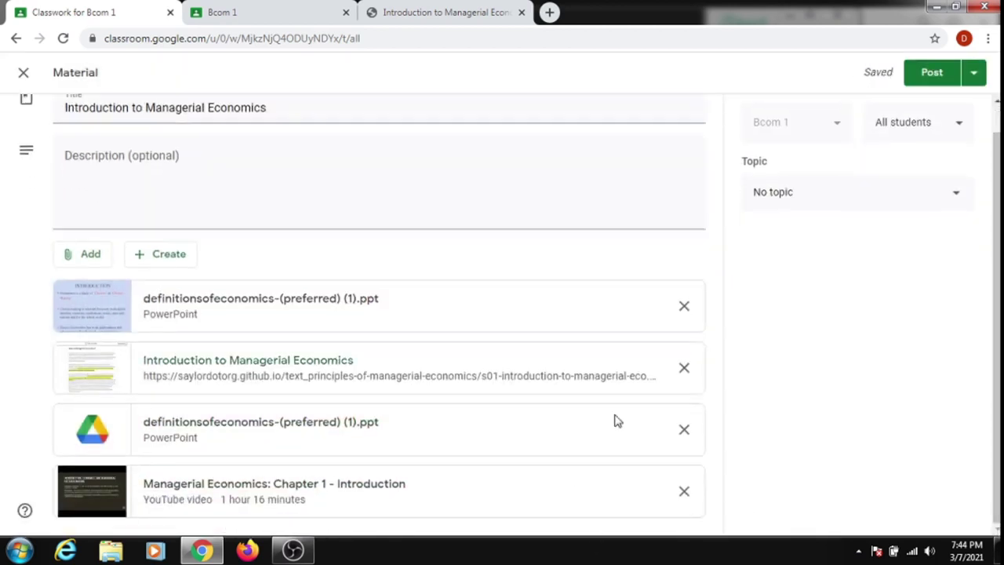
pyautogui.click(69, 255)
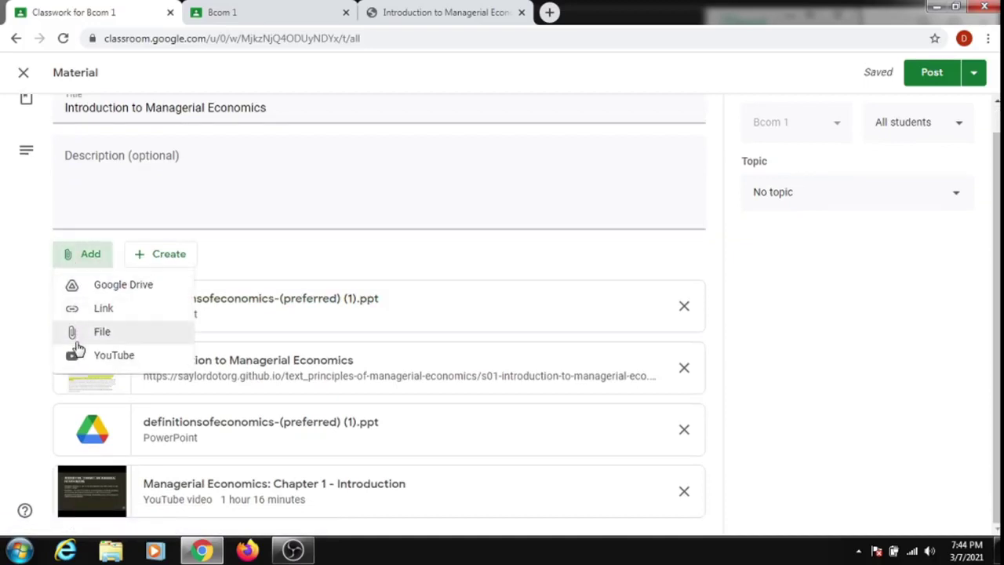
pyautogui.click(372, 270)
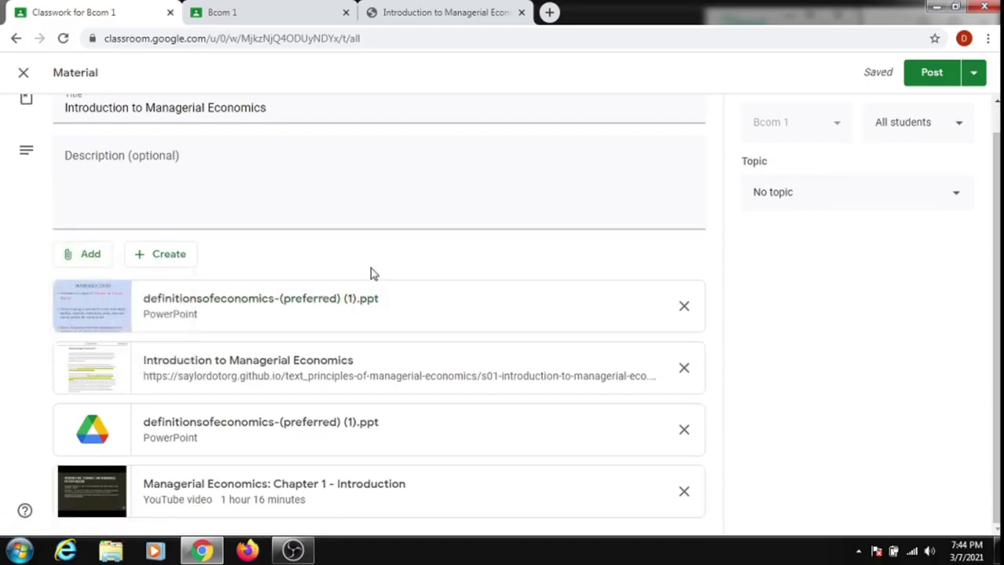
pyautogui.click(157, 256)
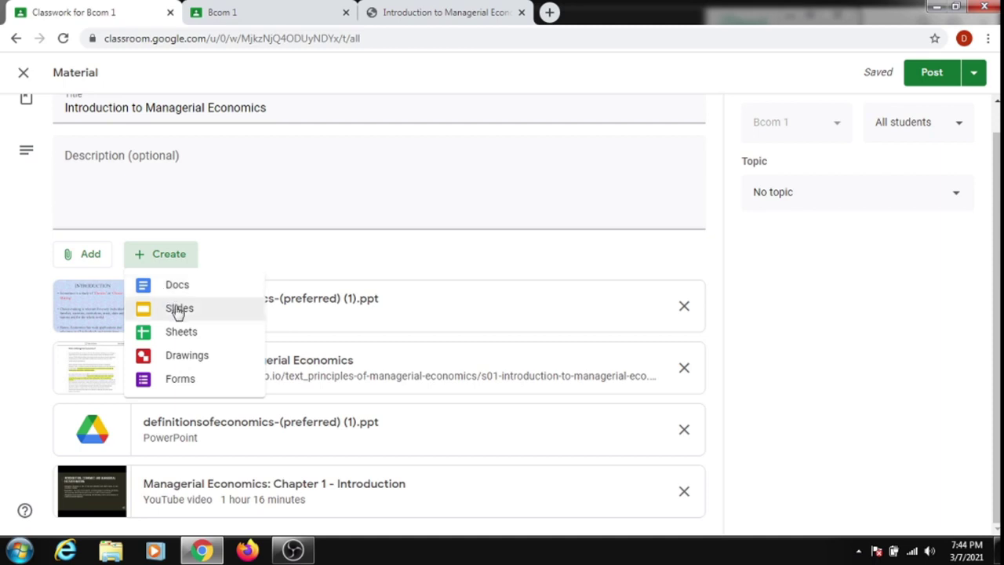
pyautogui.click(268, 255)
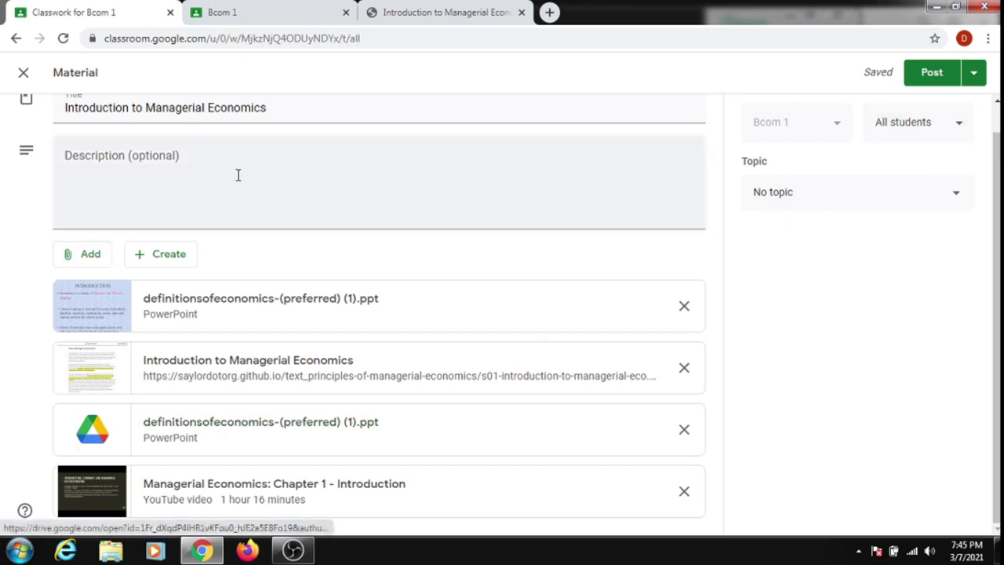
# Step: Check that the material goes to all students and assign it to the Unit1 topic
pyautogui.click(963, 127)
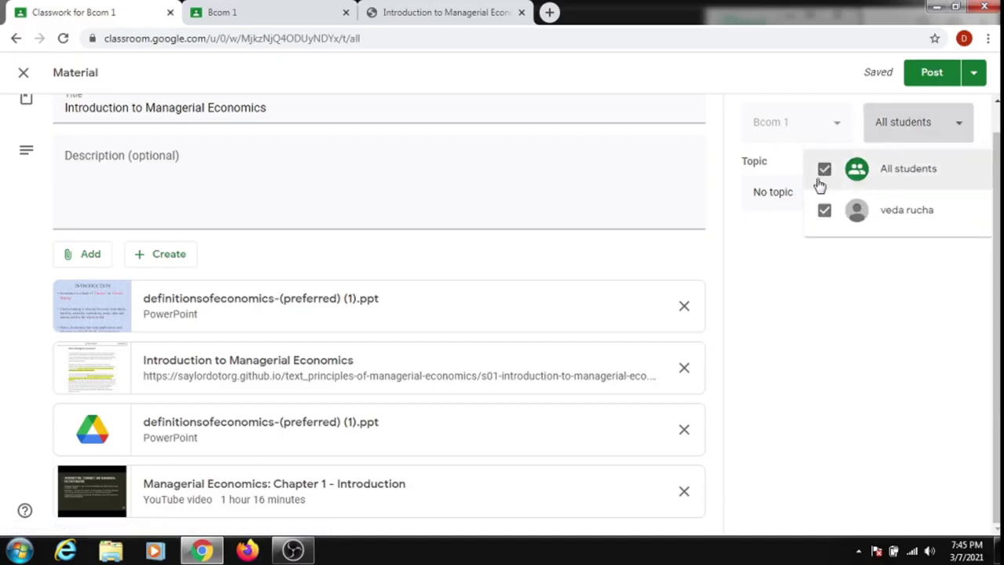
pyautogui.click(771, 243)
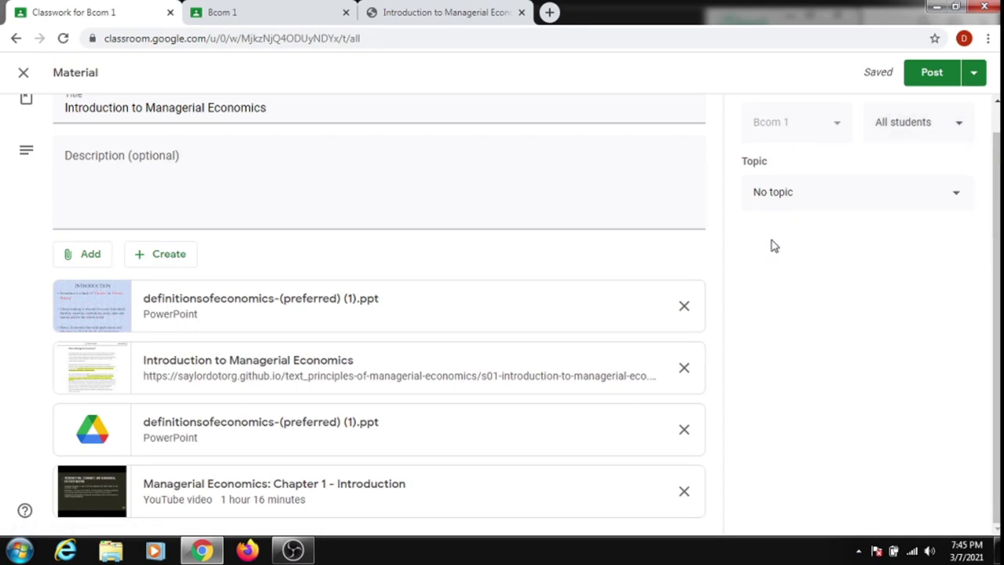
pyautogui.click(958, 195)
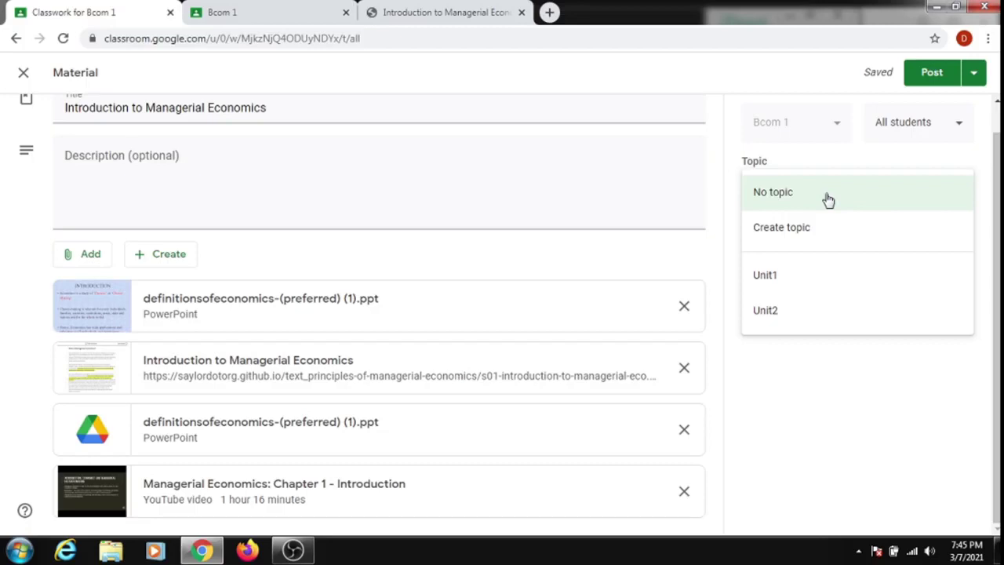
pyautogui.click(769, 279)
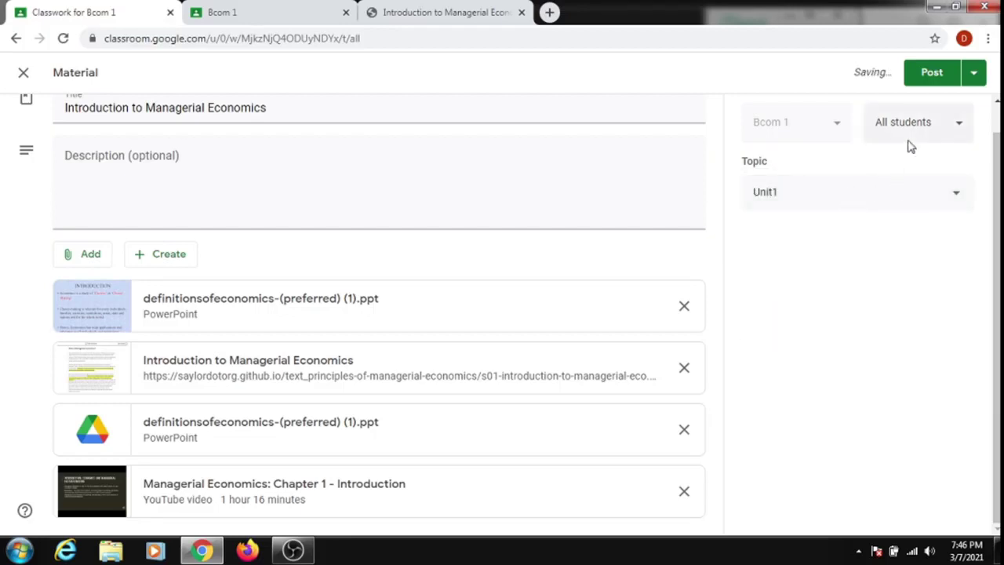
# Step: Post the Introduction to Managerial Economics material and expand its entry under Unit1 in the classwork list
pyautogui.click(975, 76)
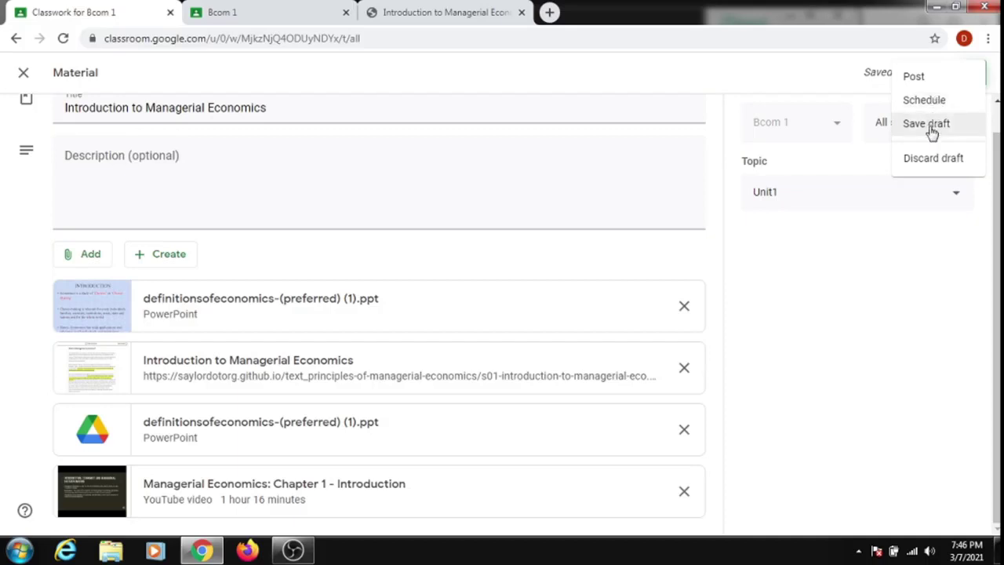
pyautogui.click(927, 81)
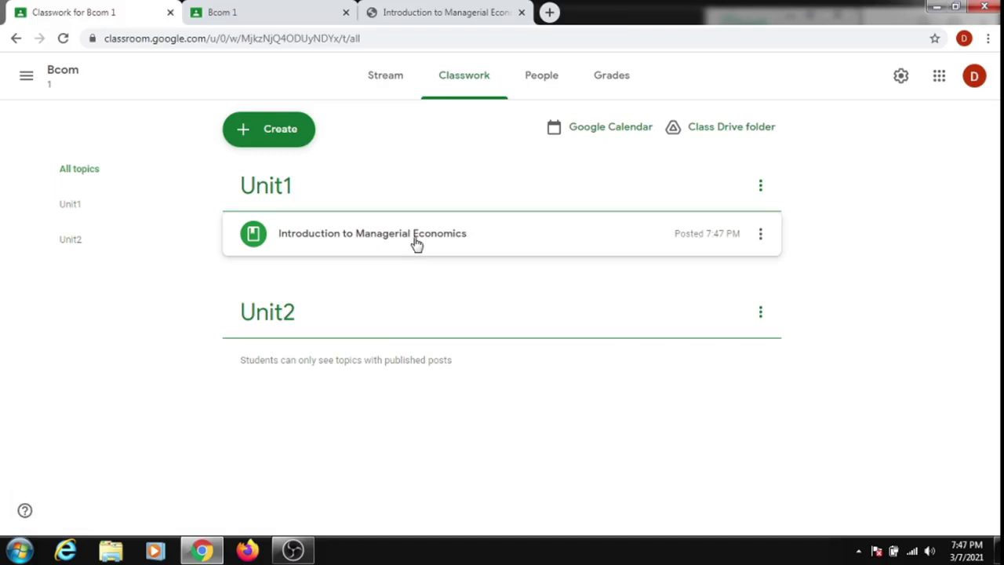
pyautogui.click(415, 244)
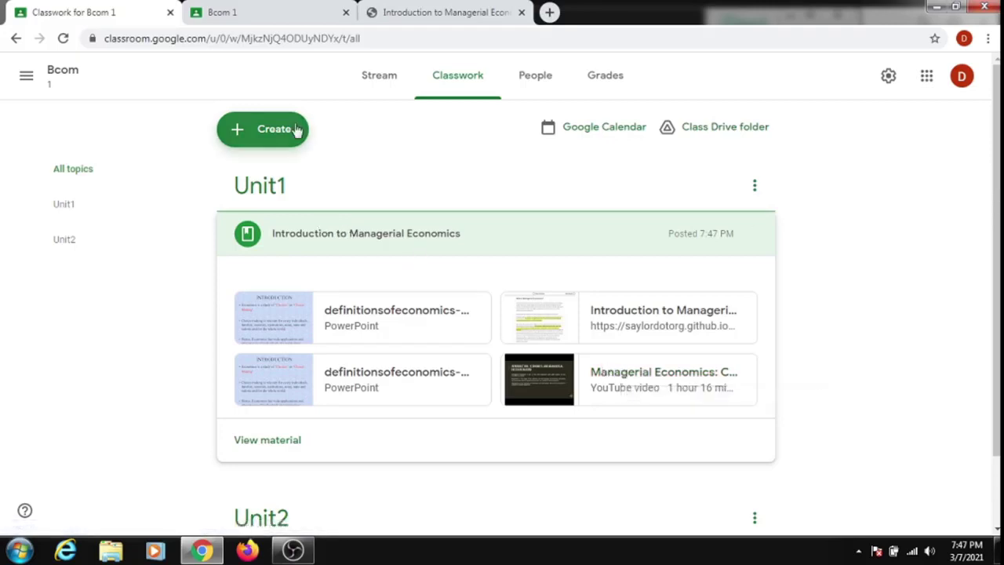
# Step: In the student's Classroom tab, check the assigned work for Bcom and open the Introduction to Managerial Economics post from the class stream
pyautogui.click(254, 14)
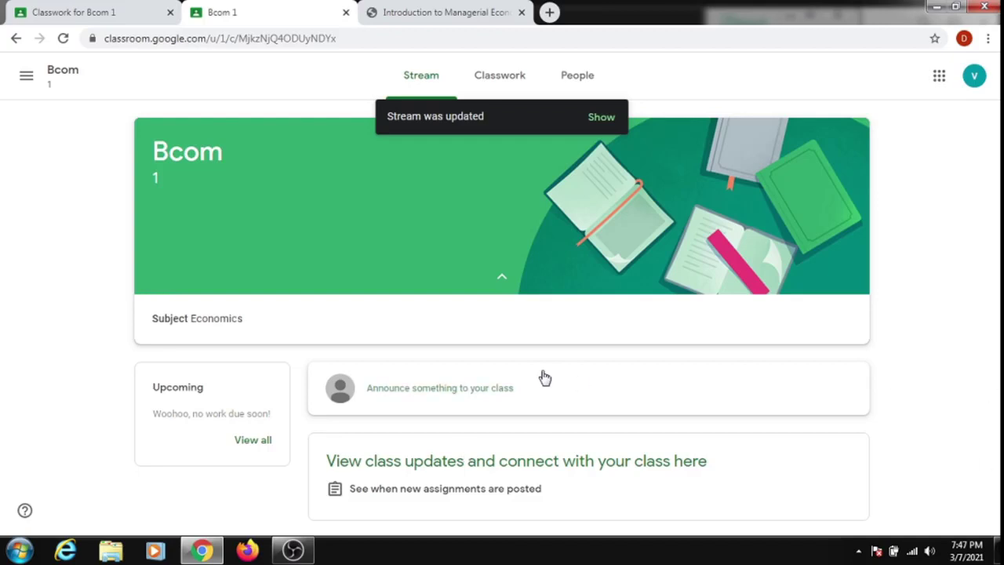
pyautogui.click(244, 441)
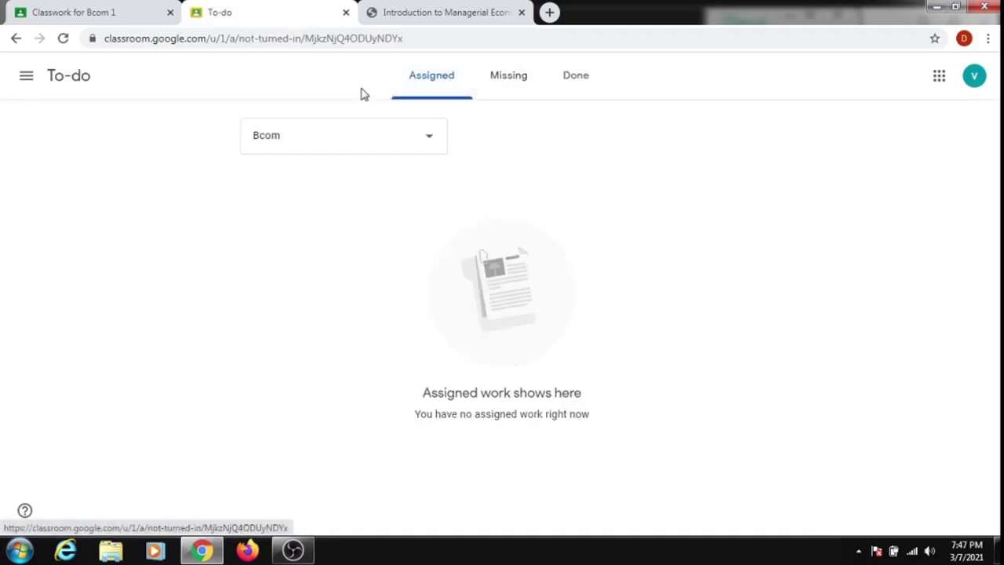
pyautogui.click(30, 77)
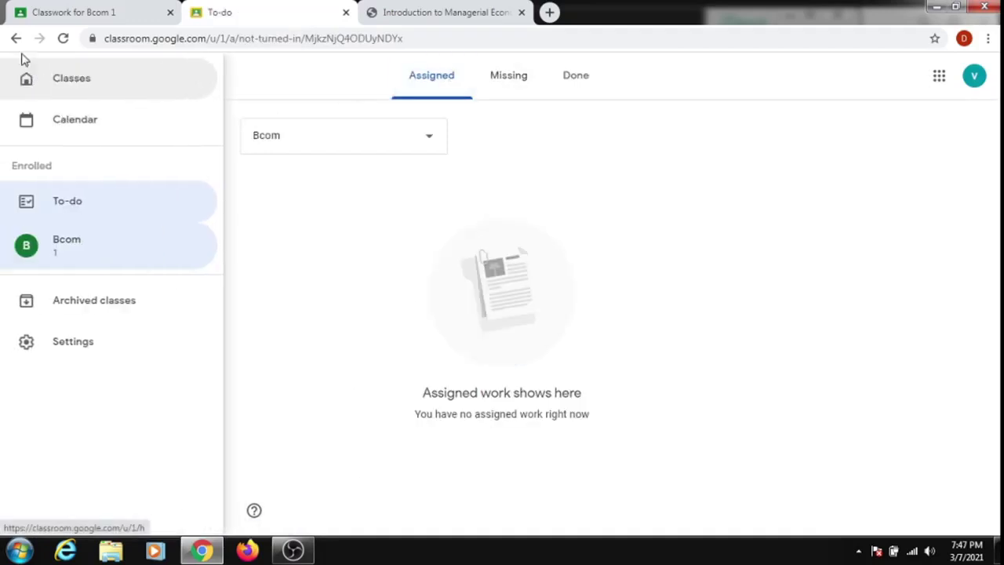
pyautogui.click(55, 83)
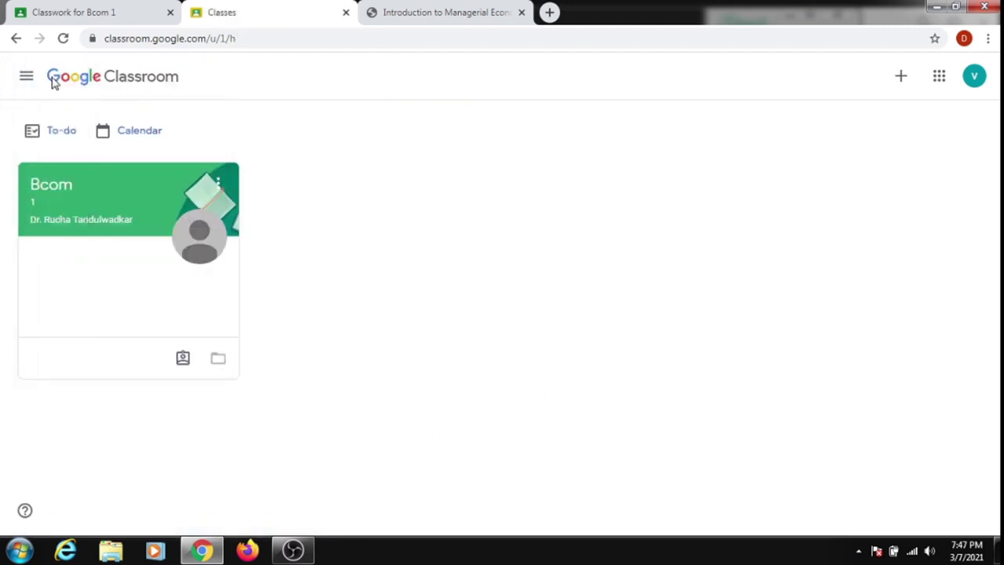
pyautogui.click(105, 217)
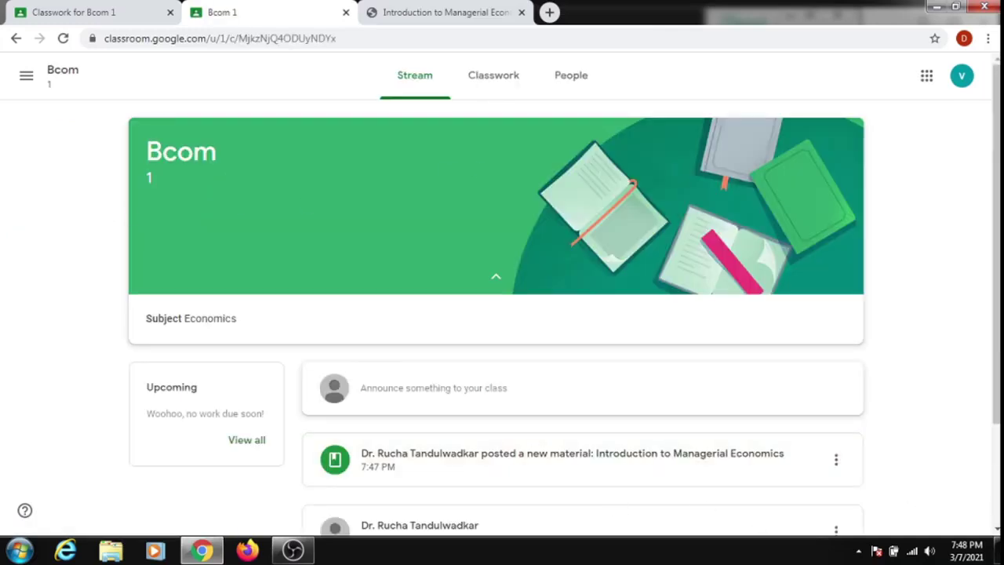
pyautogui.scroll(-3, 996, 531)
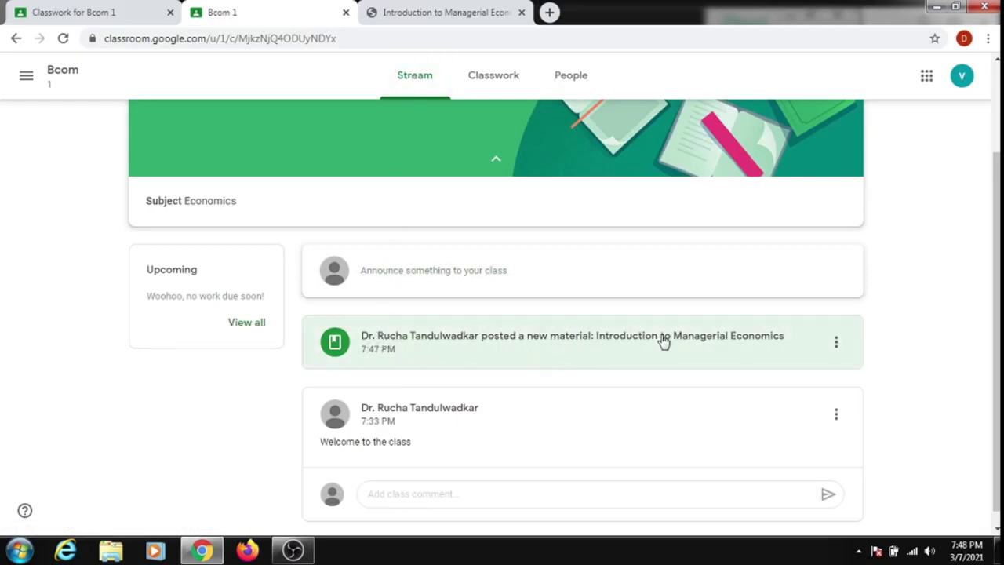
pyautogui.click(521, 345)
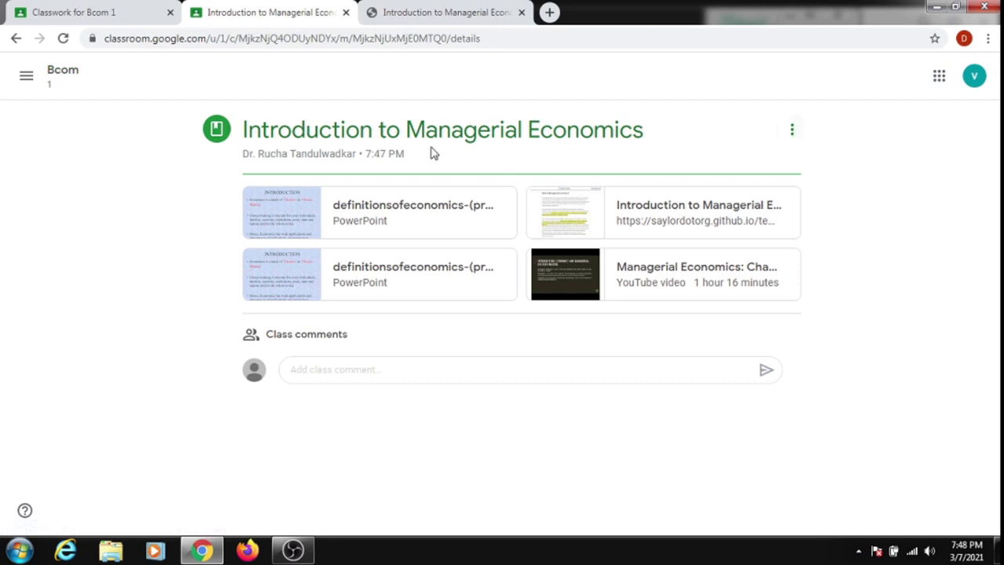
# Step: Reopen the Bcom class as the student, dismiss the progress tip on the Classwork page and view the student's own work
pyautogui.click(28, 78)
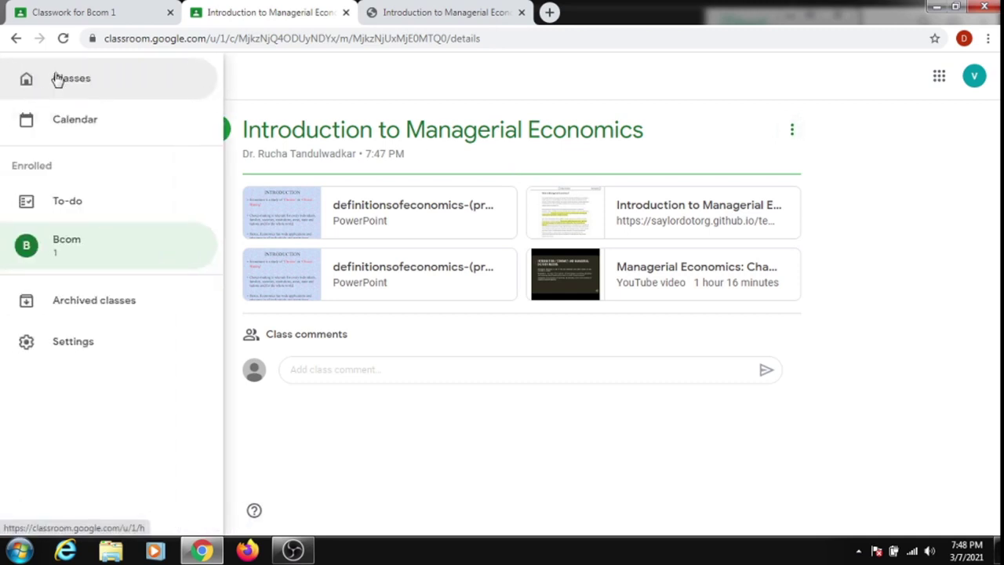
pyautogui.click(56, 79)
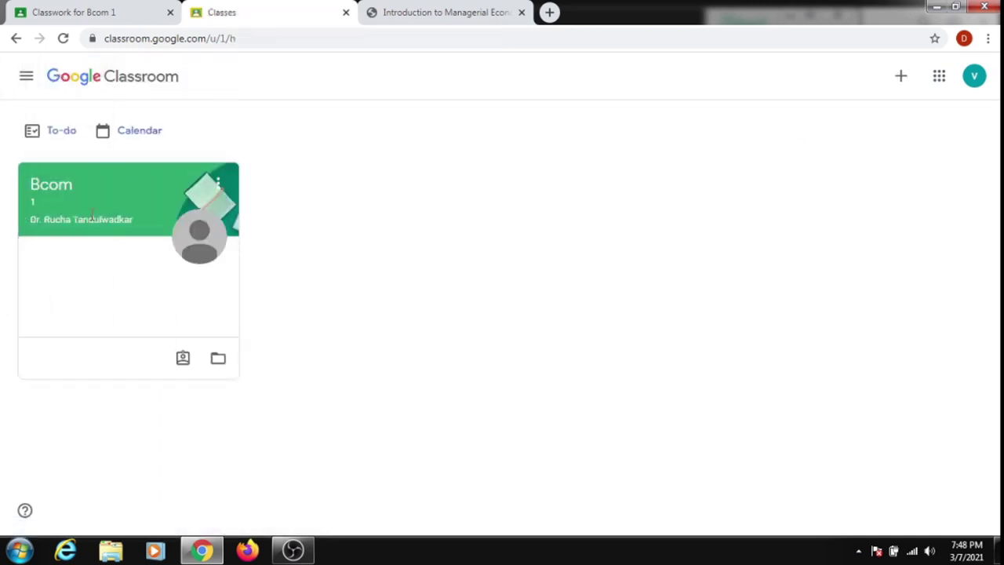
pyautogui.click(74, 192)
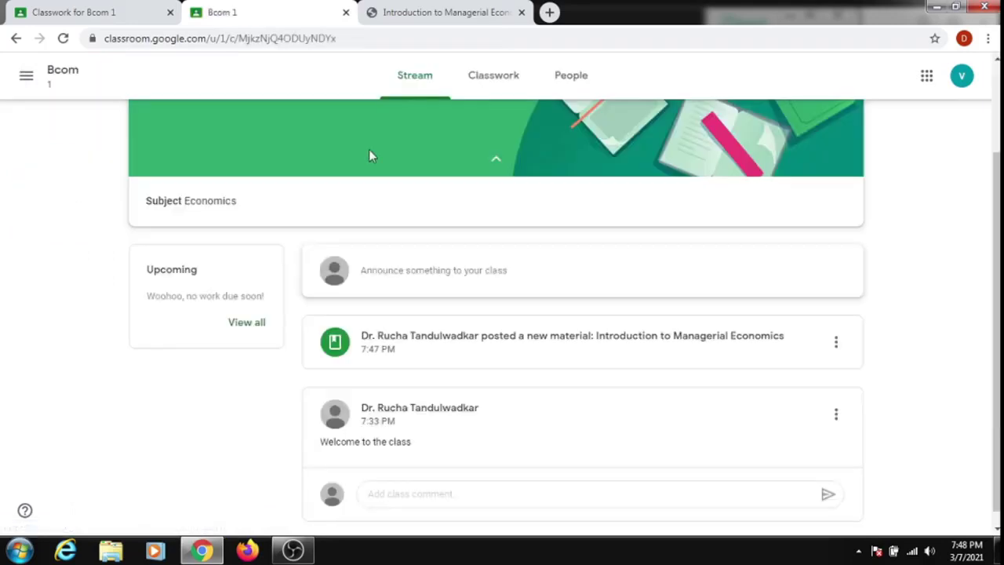
pyautogui.click(482, 82)
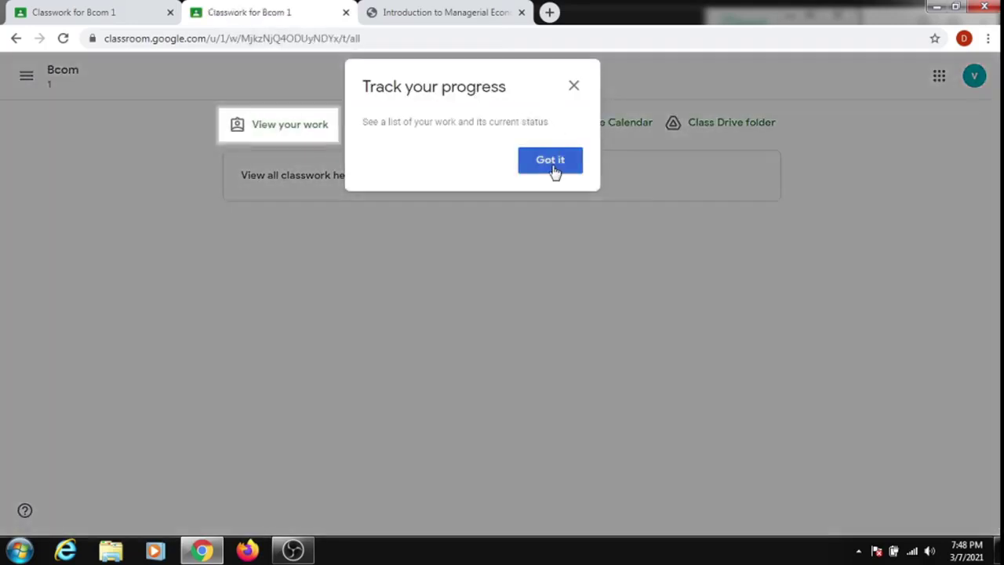
pyautogui.click(553, 169)
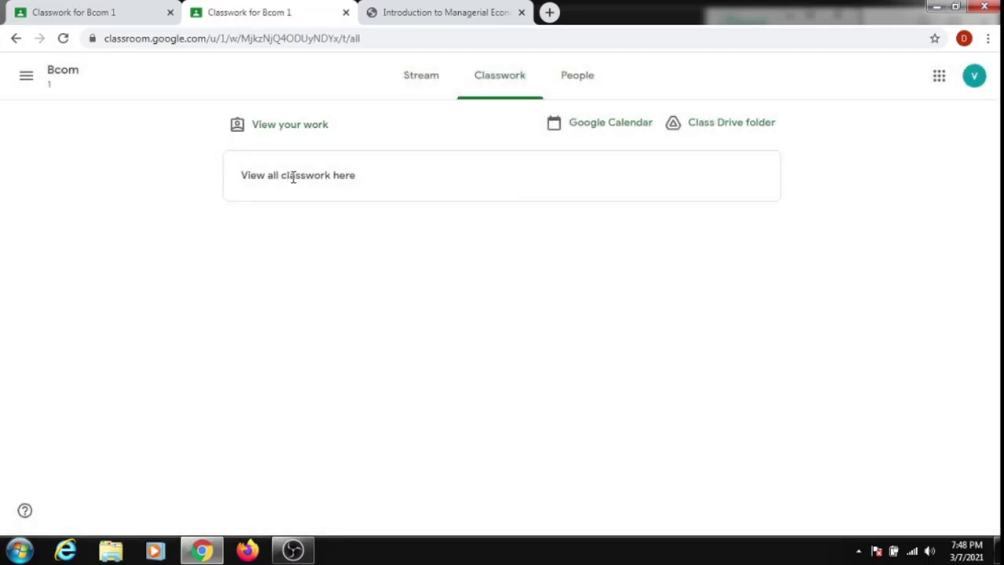
pyautogui.click(283, 130)
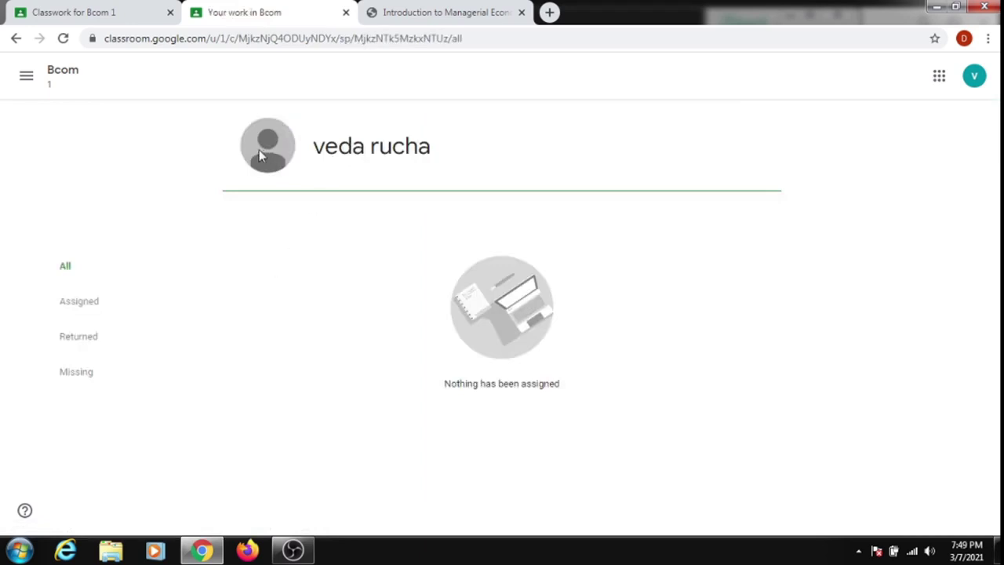
# Step: Go back through the student's class list to the Bcom stream showing the posted material
pyautogui.click(26, 78)
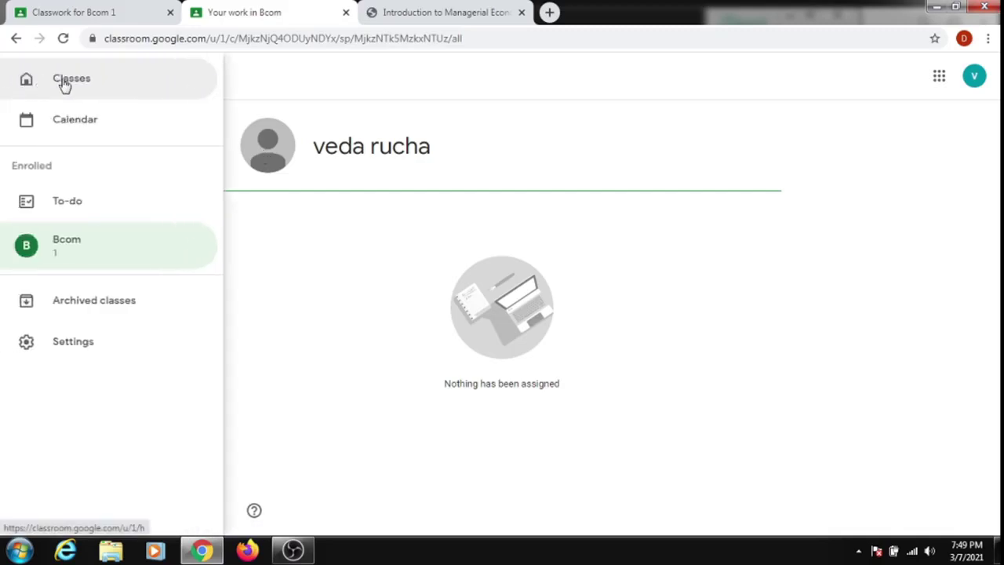
pyautogui.click(64, 83)
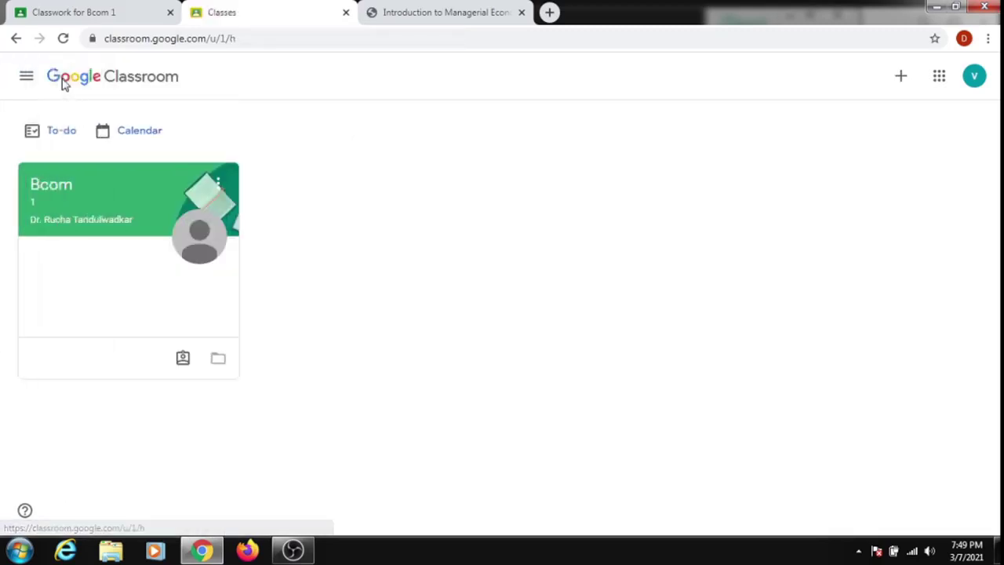
pyautogui.click(103, 214)
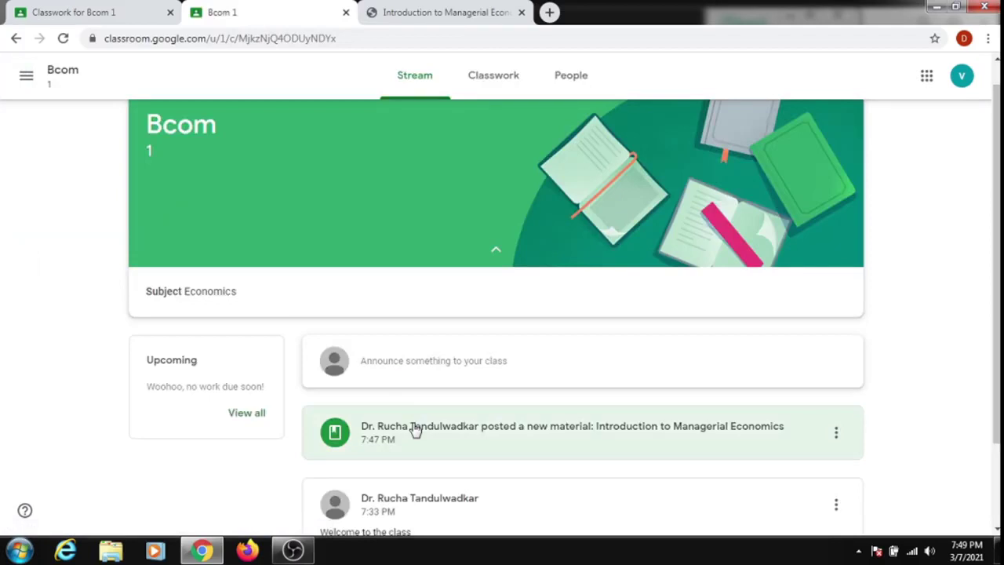
# Step: Switch back to the teacher's Bcom classwork and list the types of classwork that can be created
pyautogui.click(60, 13)
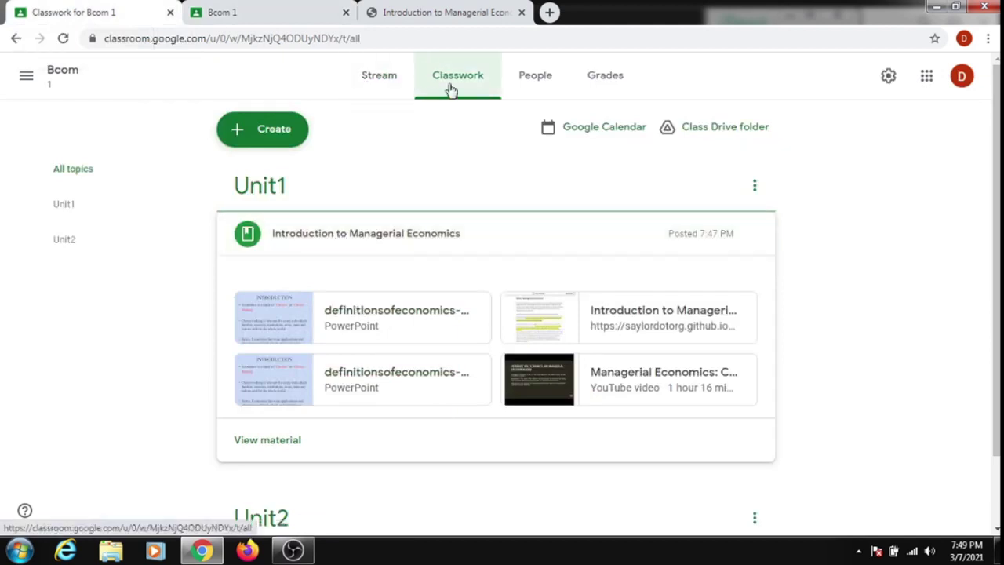
pyautogui.click(269, 130)
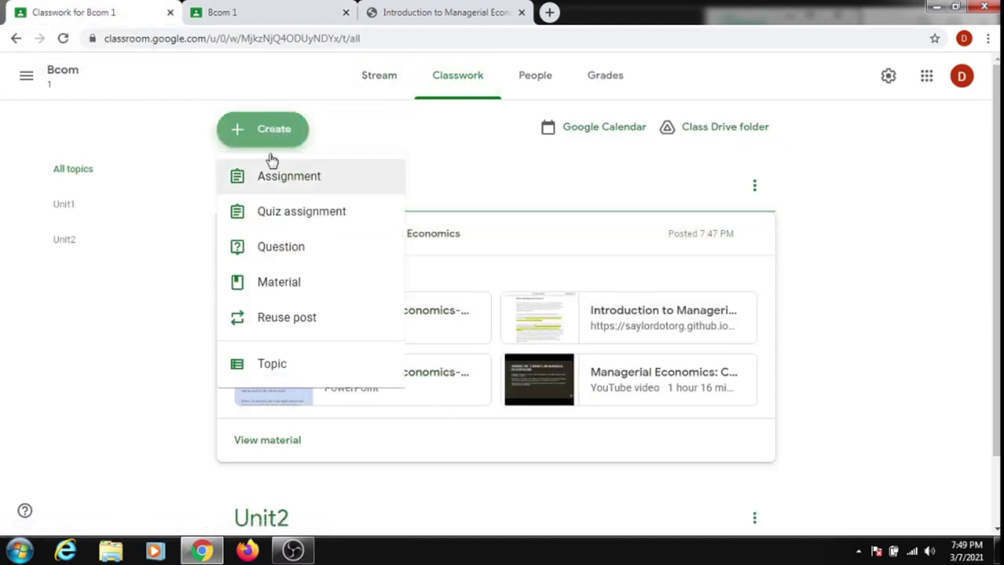